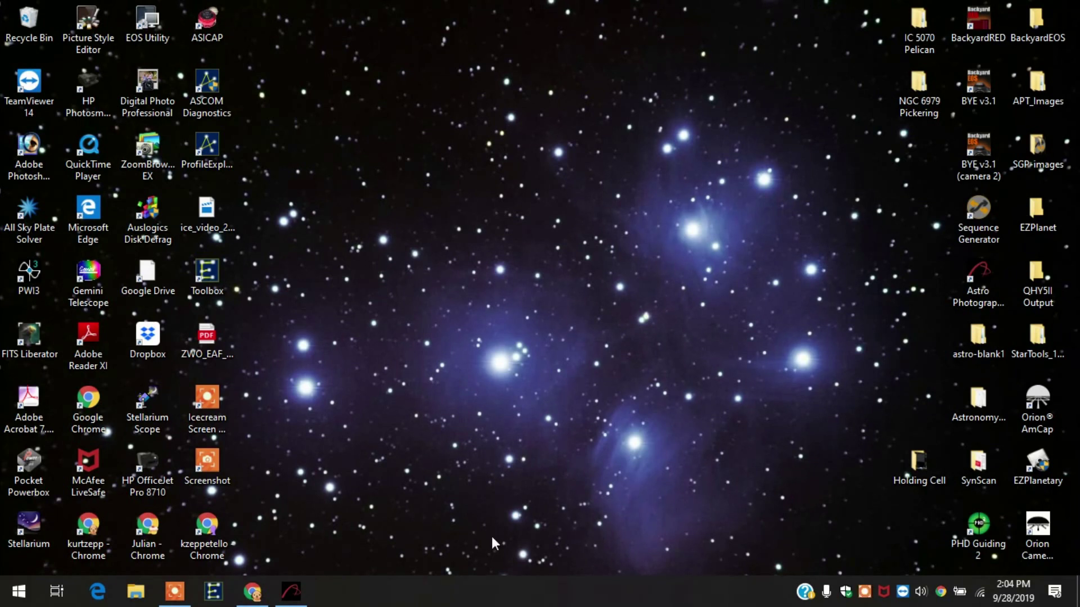
Restore Chrome, review the YouTube channel and EQ6-R Pro setup video, then return to the EQMOD Files page
click(252, 591)
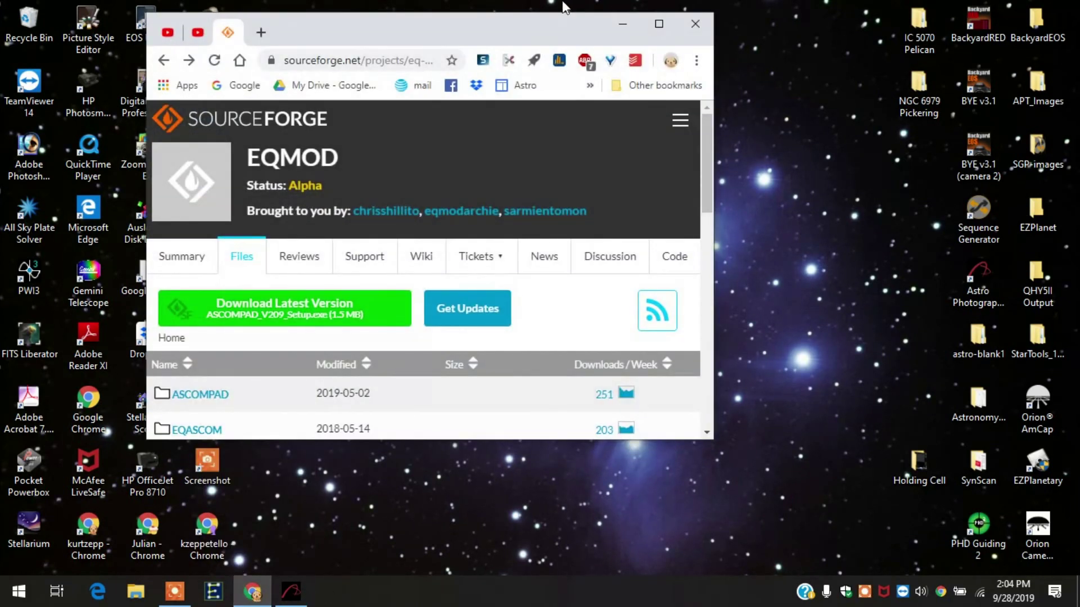
click(168, 32)
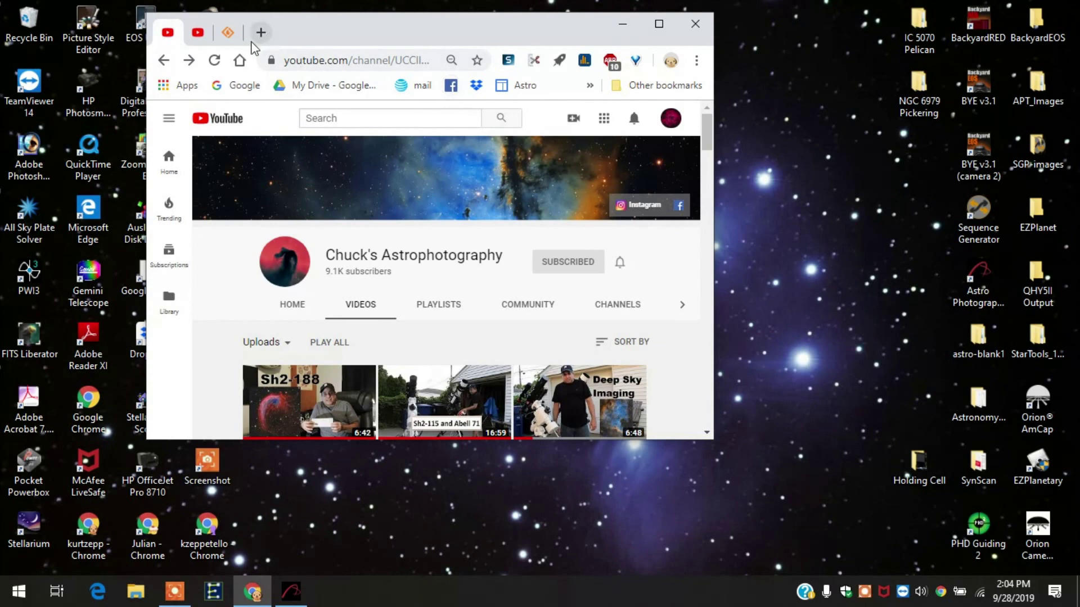
click(194, 41)
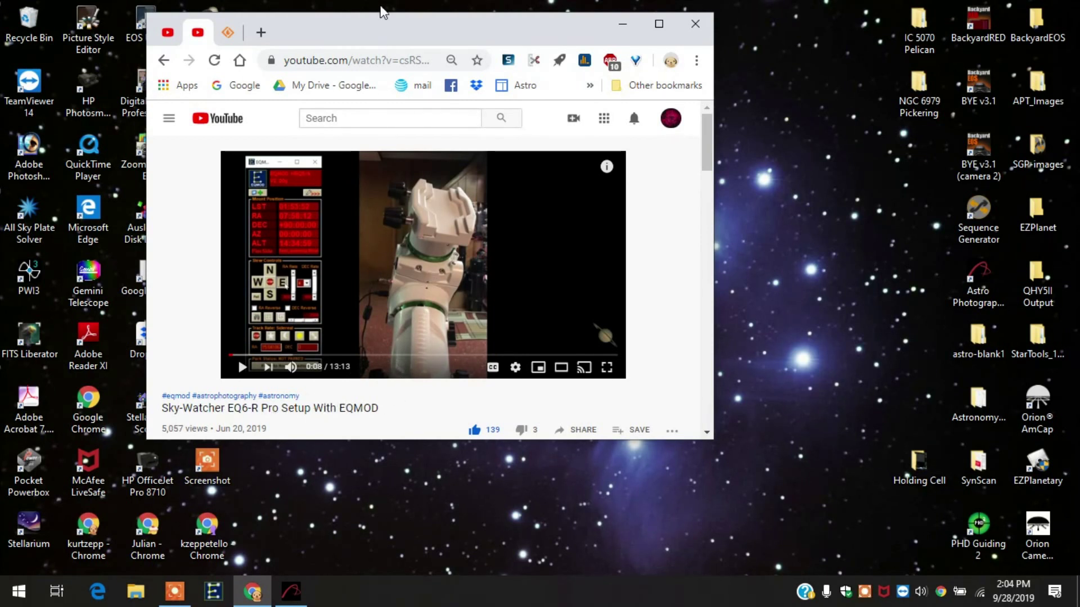
click(228, 35)
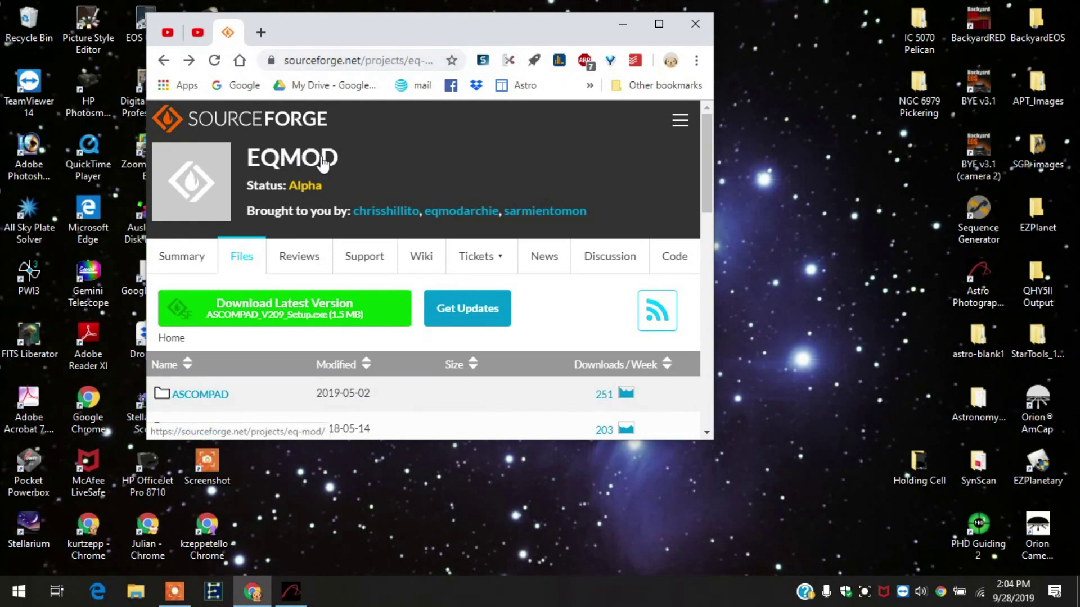
Open the EQASCOM folder, listing EQASCOM_V200q_Setup.exe and older releases, then reposition the browser window
scroll(256, 397, down, 3)
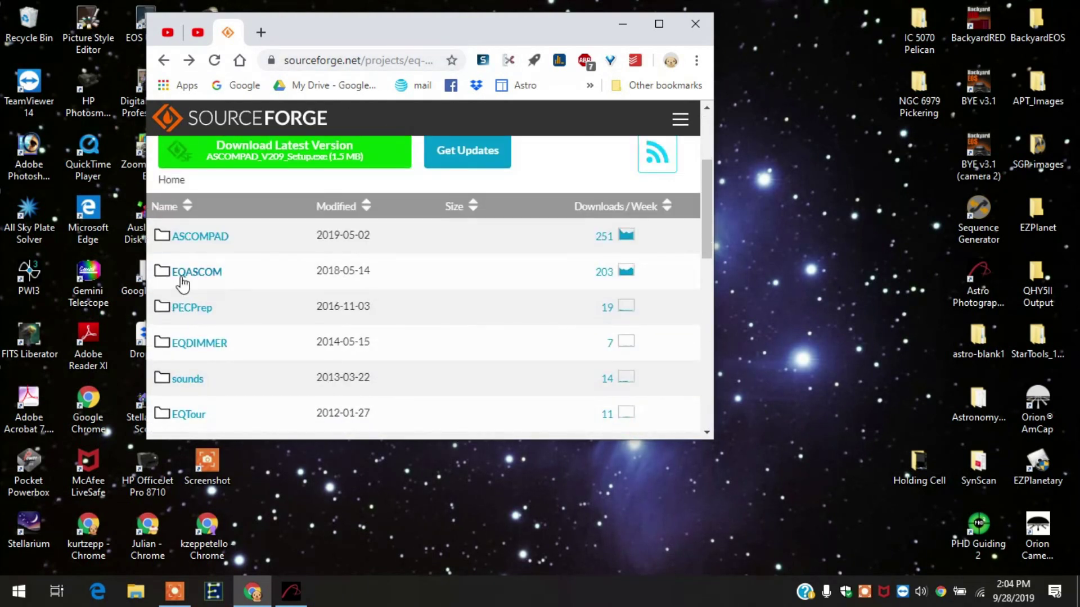
click(203, 275)
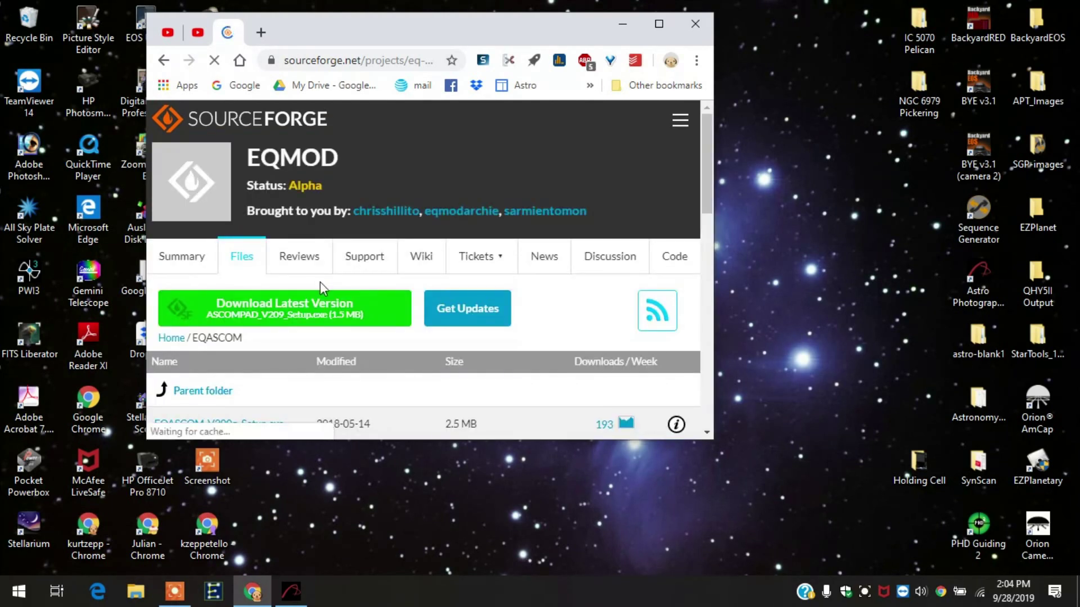
scroll(211, 298, down, 3)
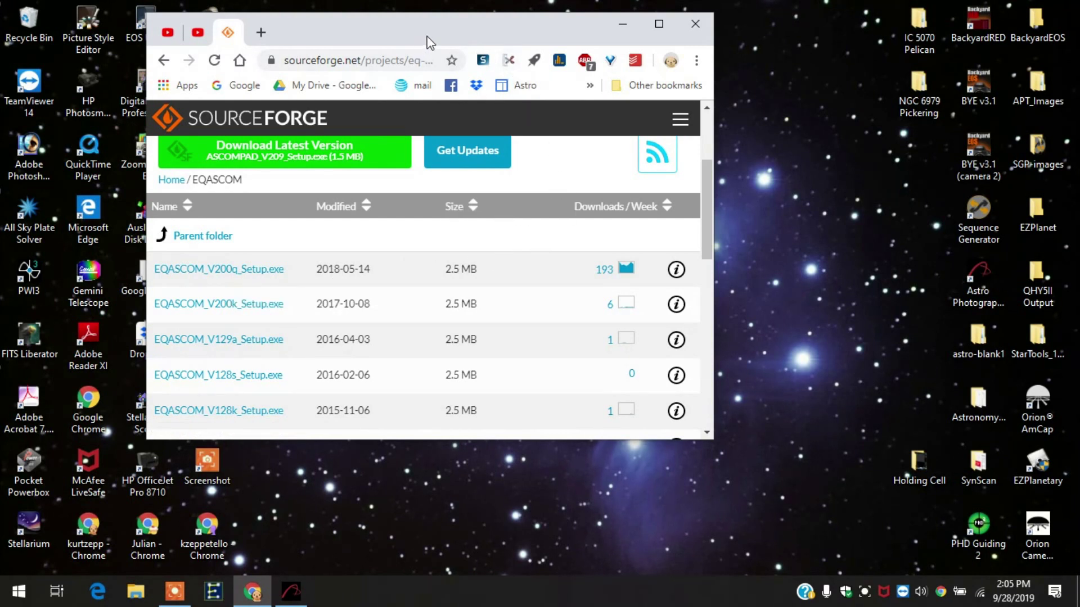
drag(354, 28, 467, 49)
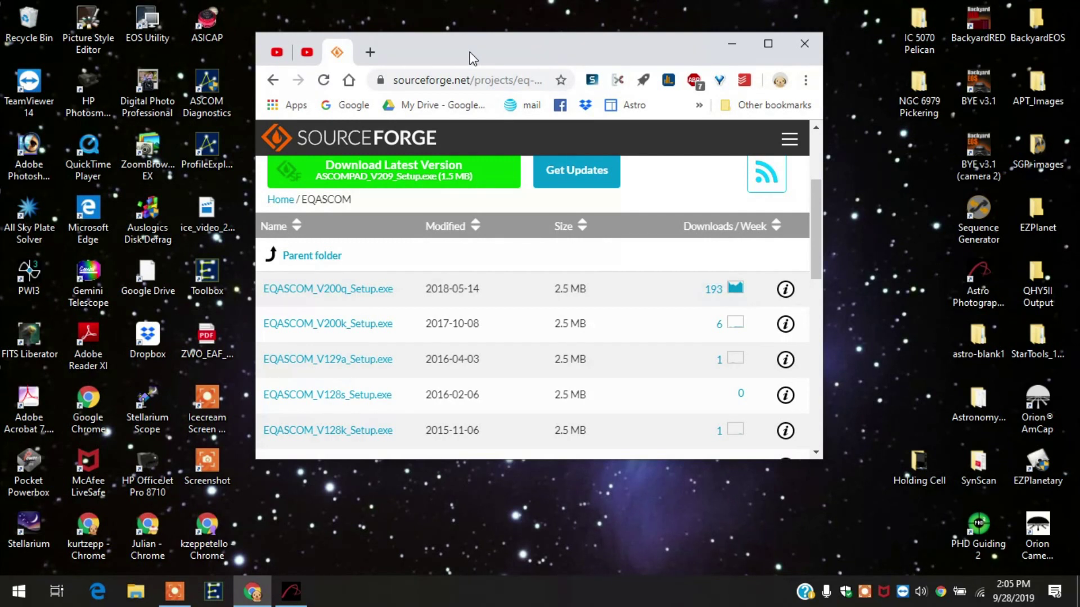
drag(471, 58, 492, 63)
Minimize the browser, launch EQASCOM Toolbox from the EQMOD Start menu group, and centre its window
click(747, 56)
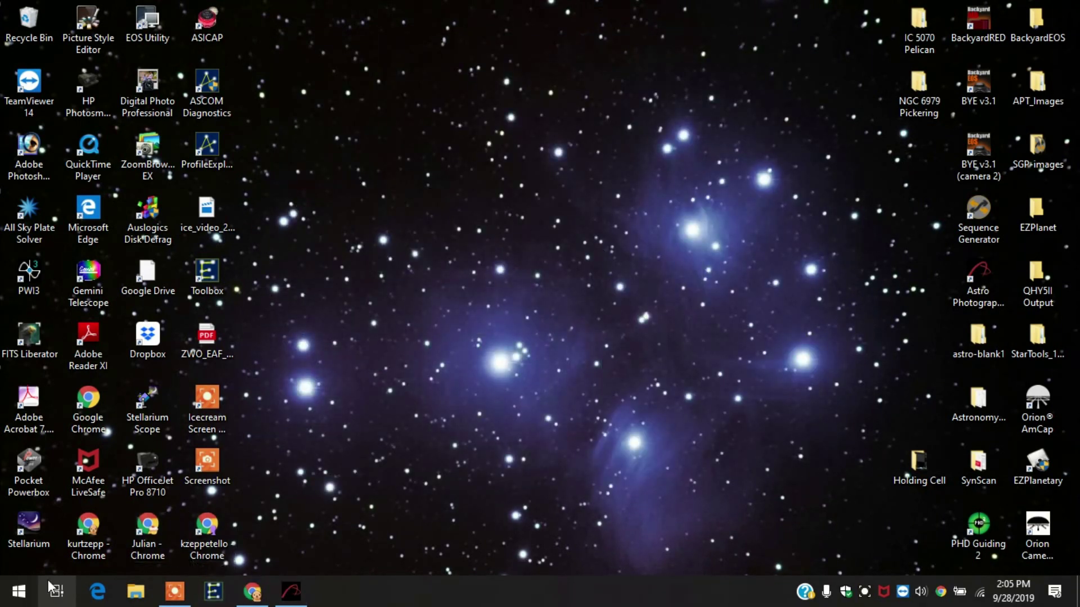
click(19, 591)
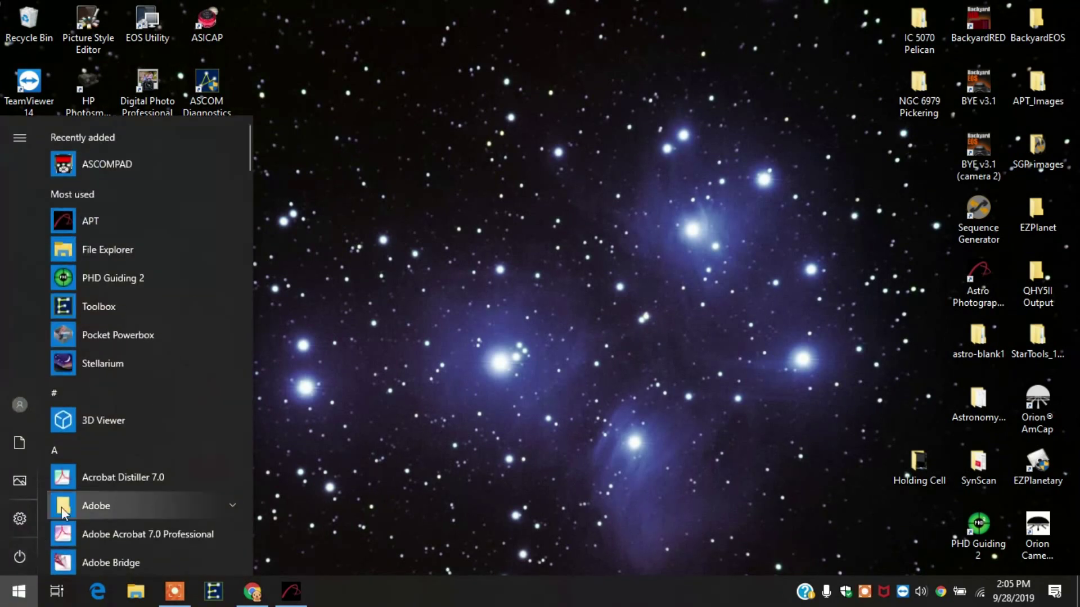
scroll(105, 466, down, 3)
scroll(169, 372, down, 10)
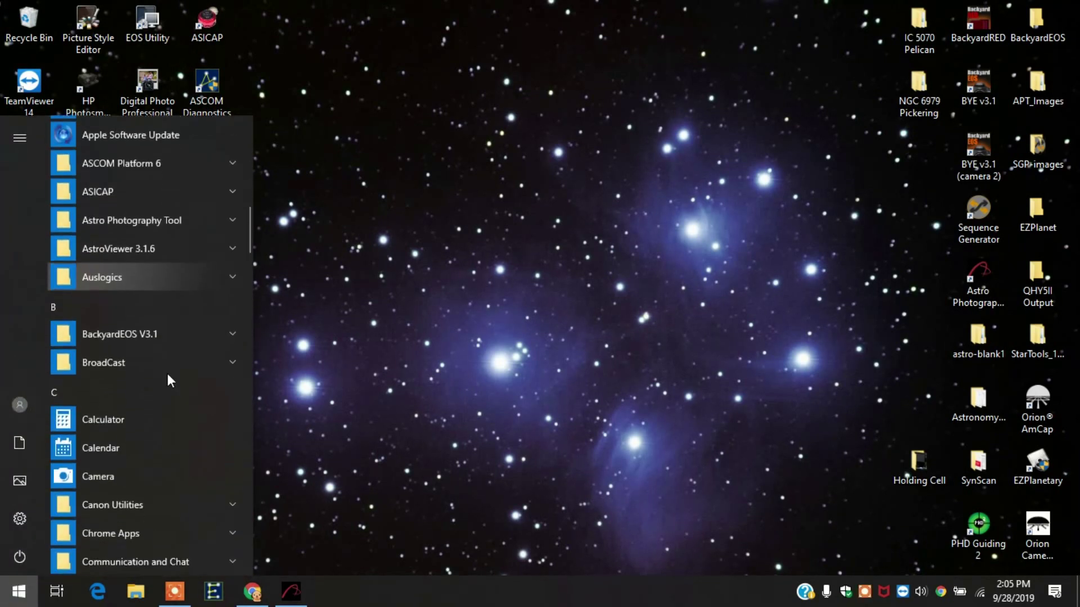
scroll(167, 373, down, 3)
click(72, 312)
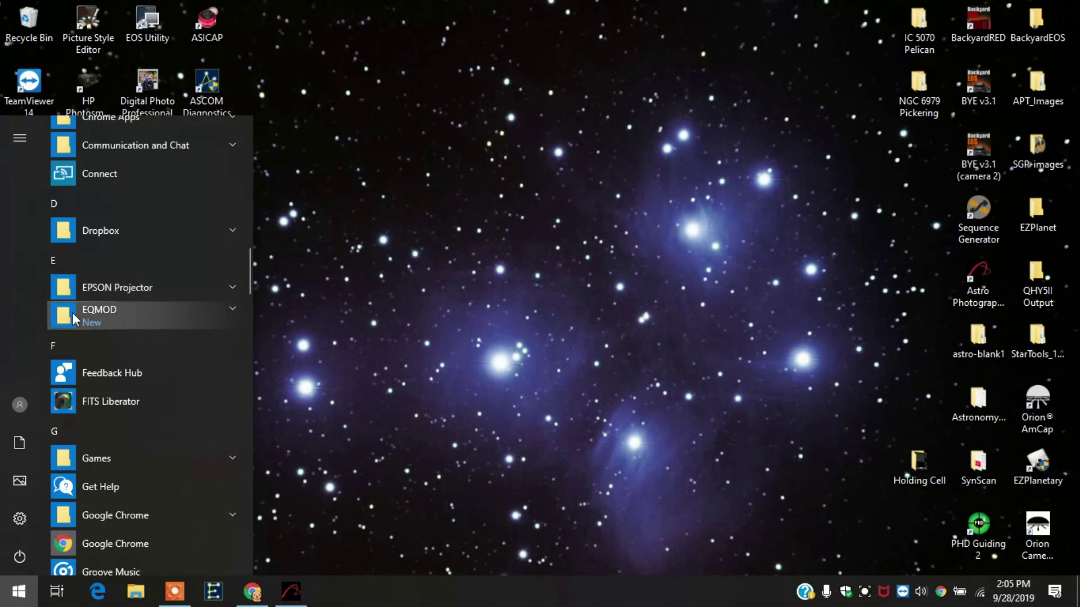
scroll(175, 399, down, 7)
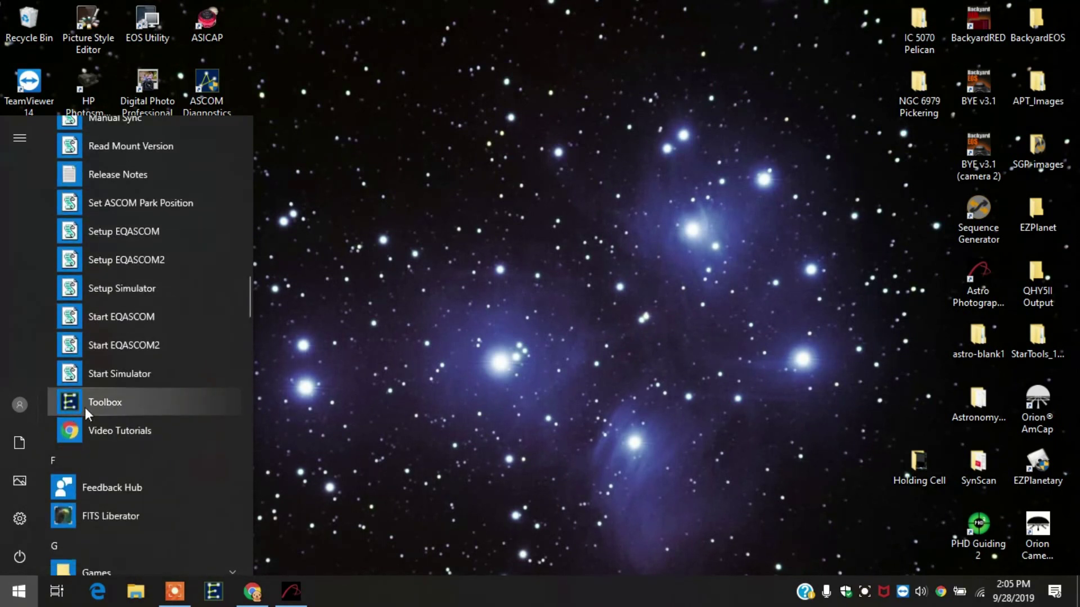
click(318, 548)
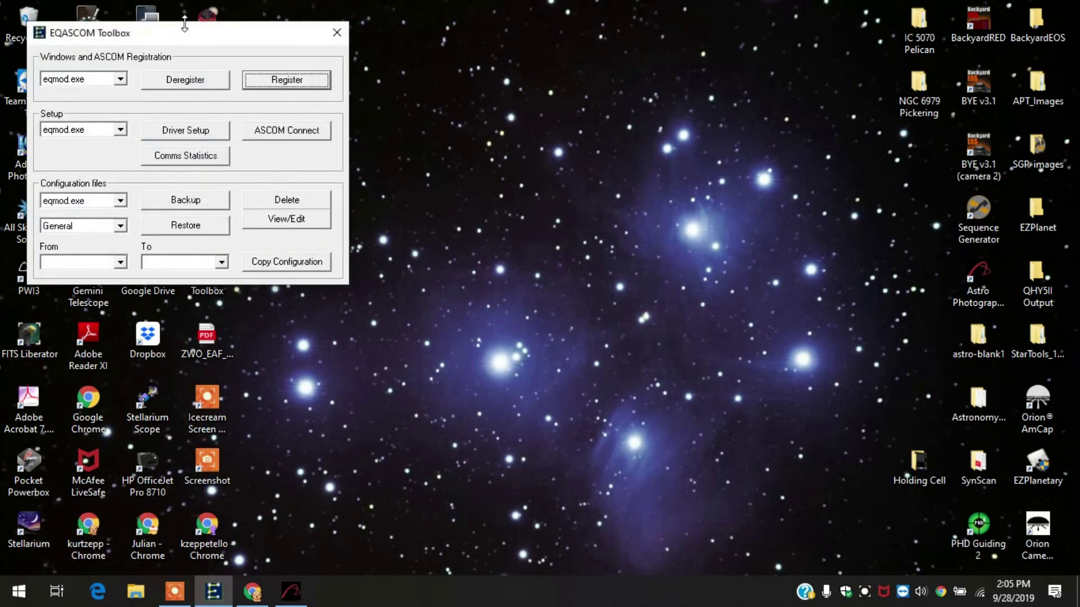
drag(187, 42, 385, 94)
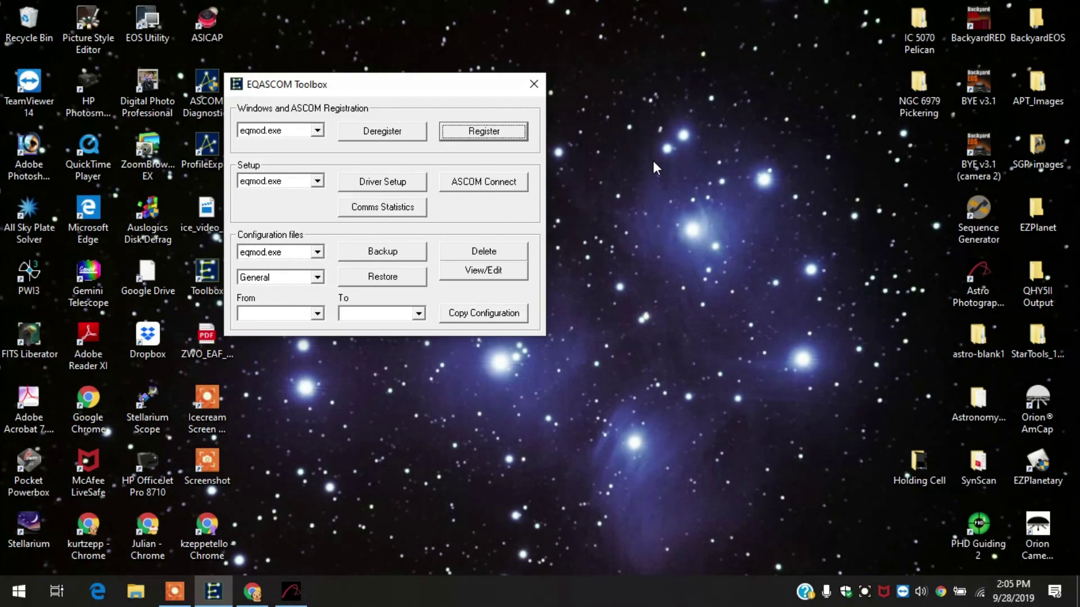
Open the EQMOD Driver Setup showing COM3, 9600 baud and the Home site, then shift it right
click(396, 185)
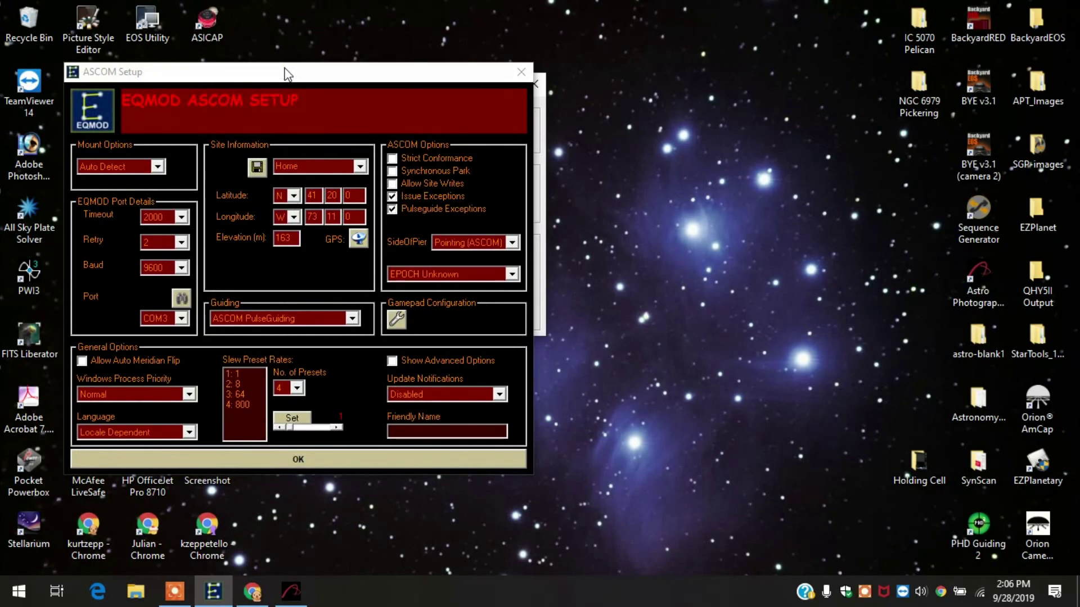
drag(287, 73, 302, 66)
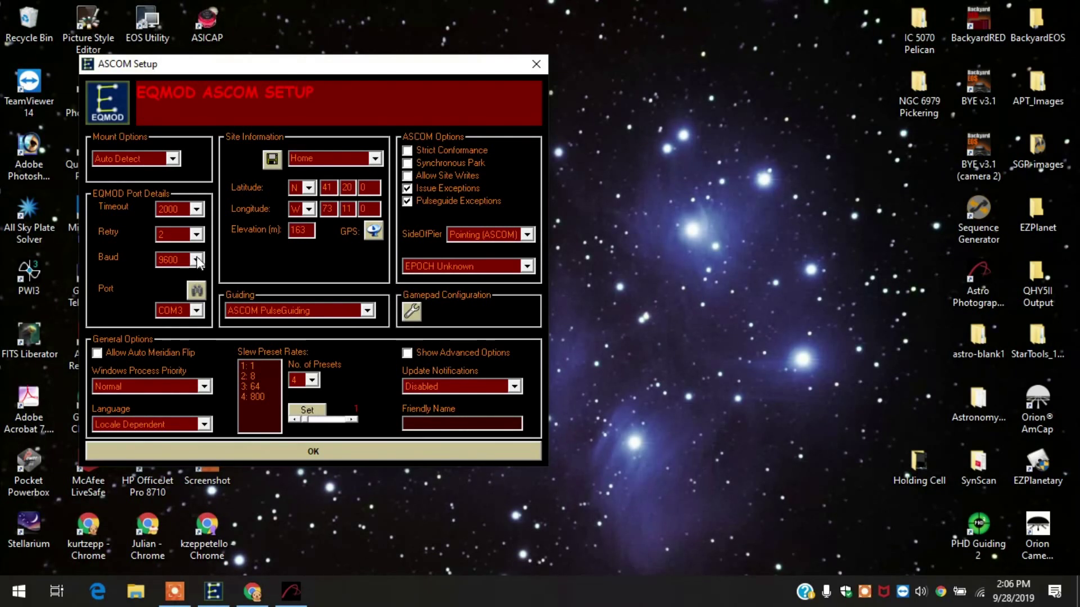
drag(229, 68, 340, 68)
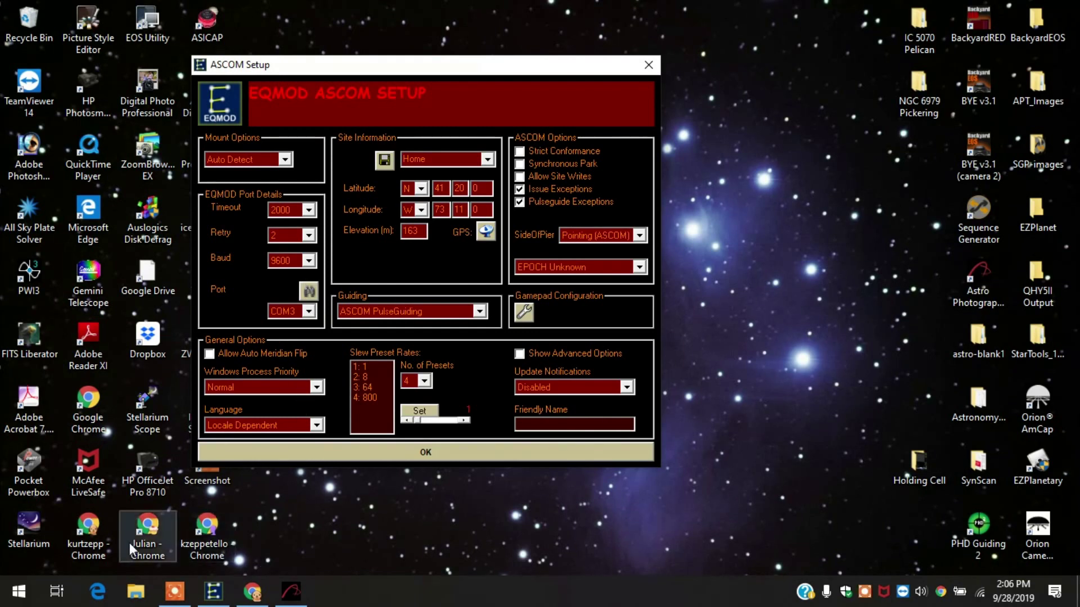
click(21, 590)
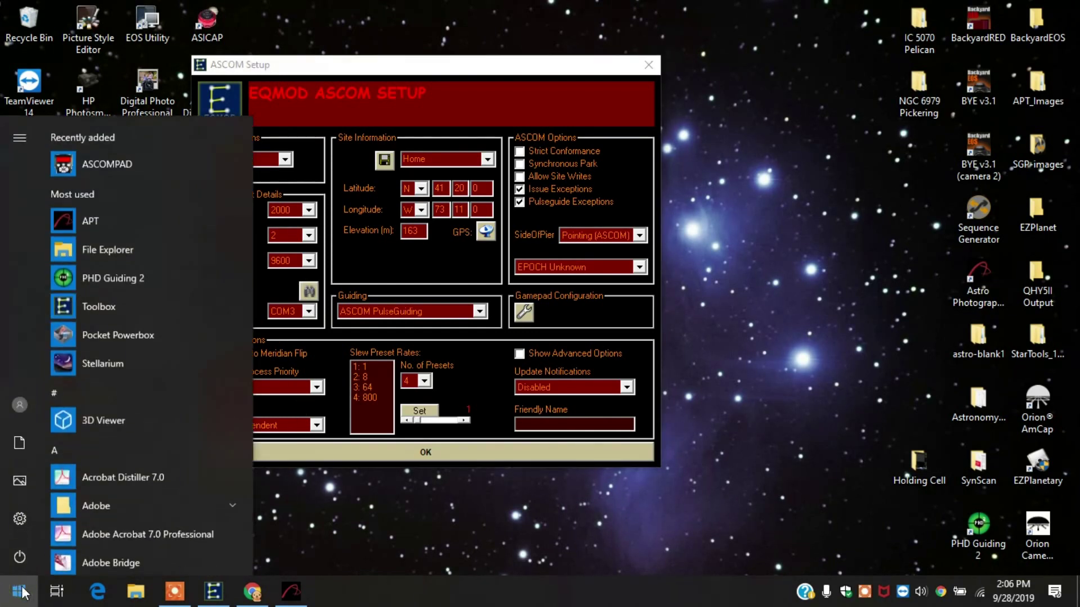
Search Windows Settings for Device Manager and open it, with the ASCOM Setup dialog moved right
click(25, 519)
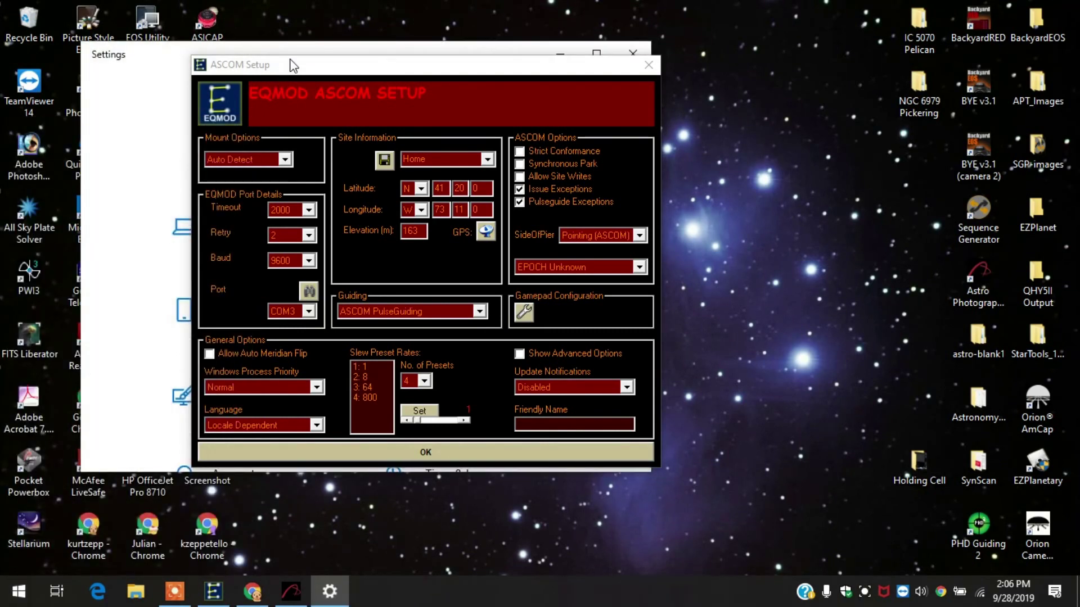
drag(293, 66, 557, 170)
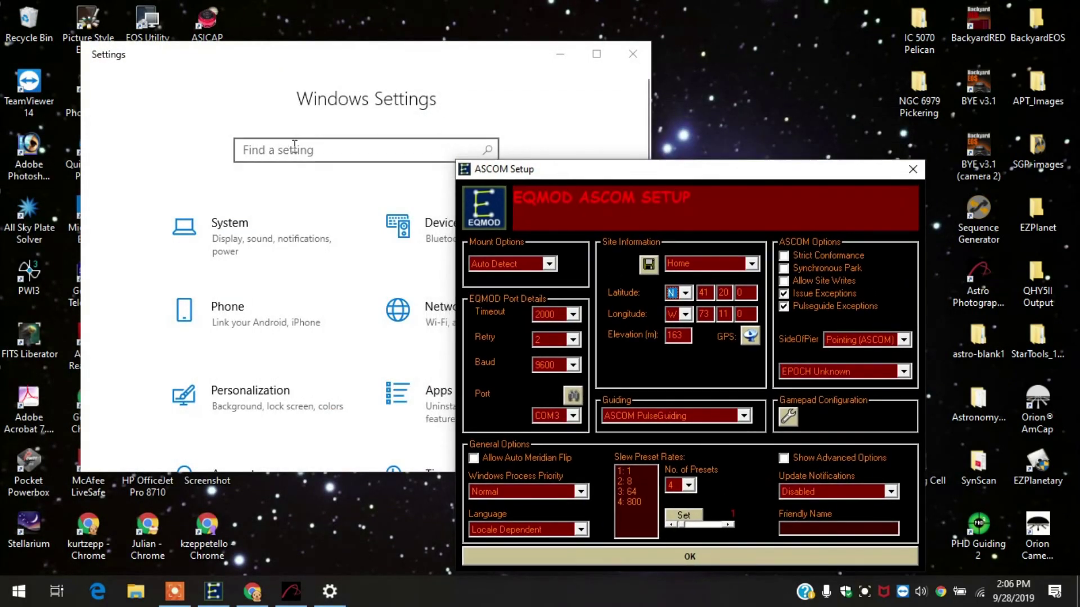
click(295, 148)
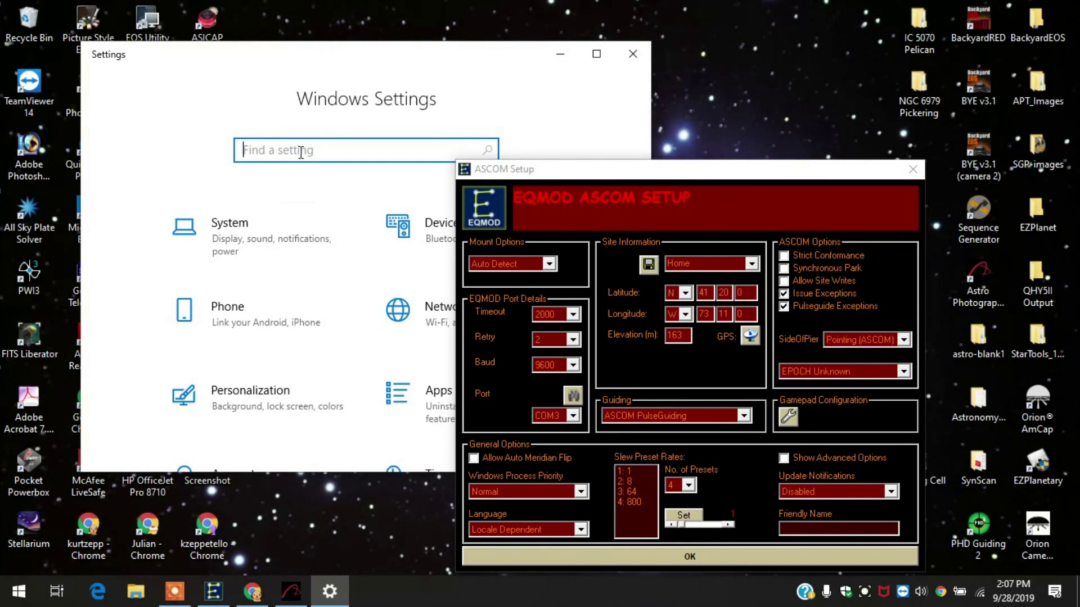
text(dev)
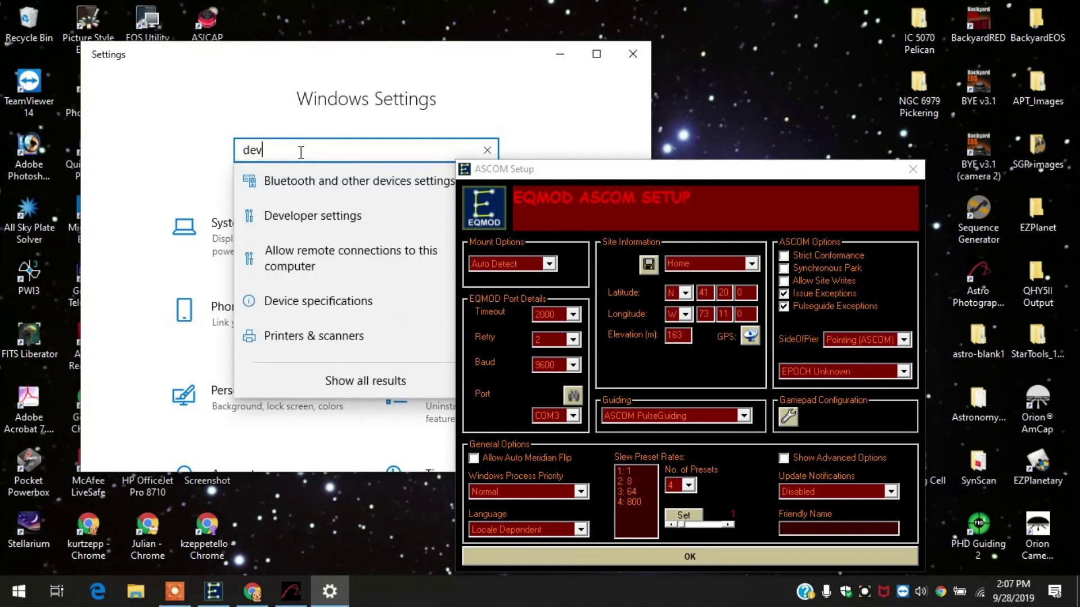
text(i)
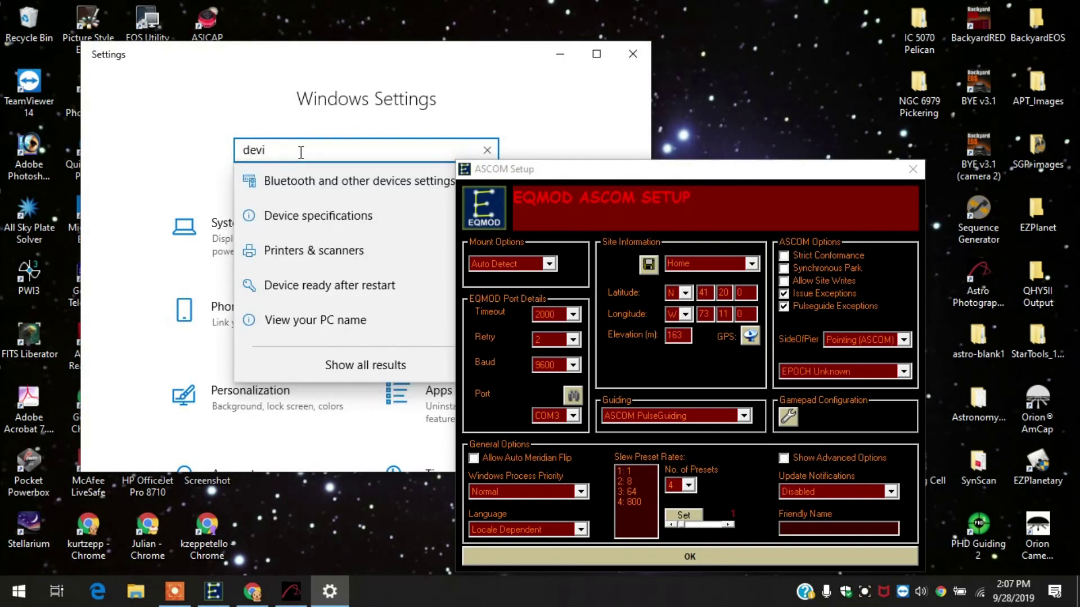
text(ce )
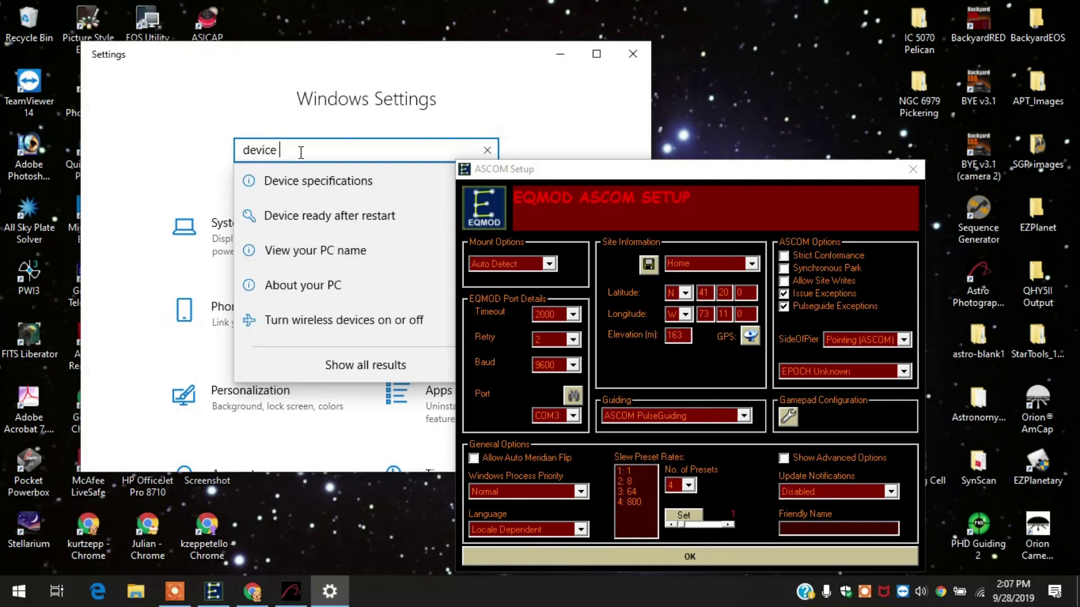
text(mar)
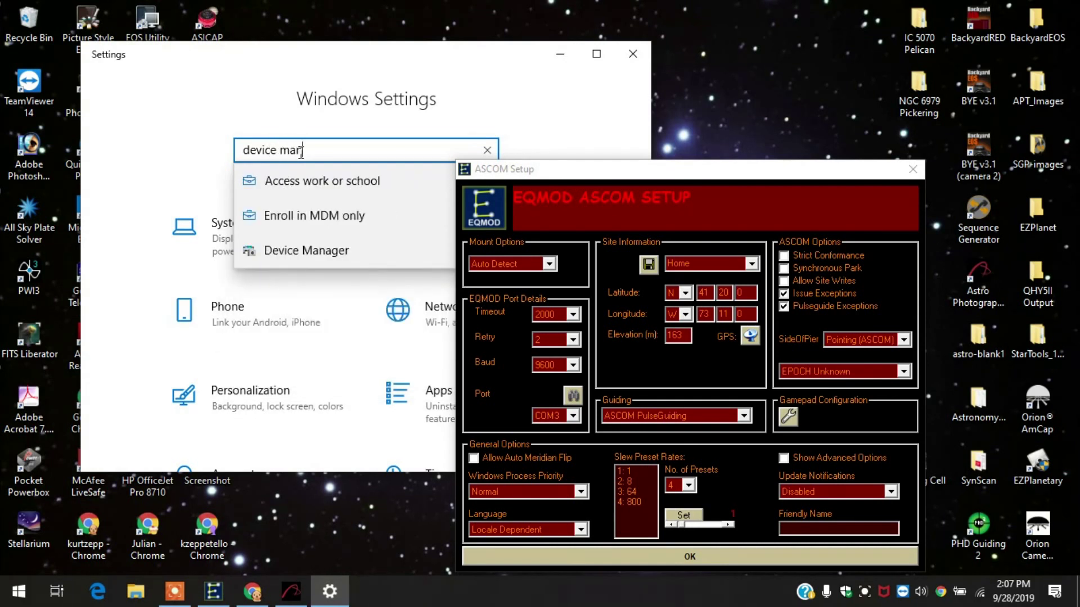
text(a)
click(304, 249)
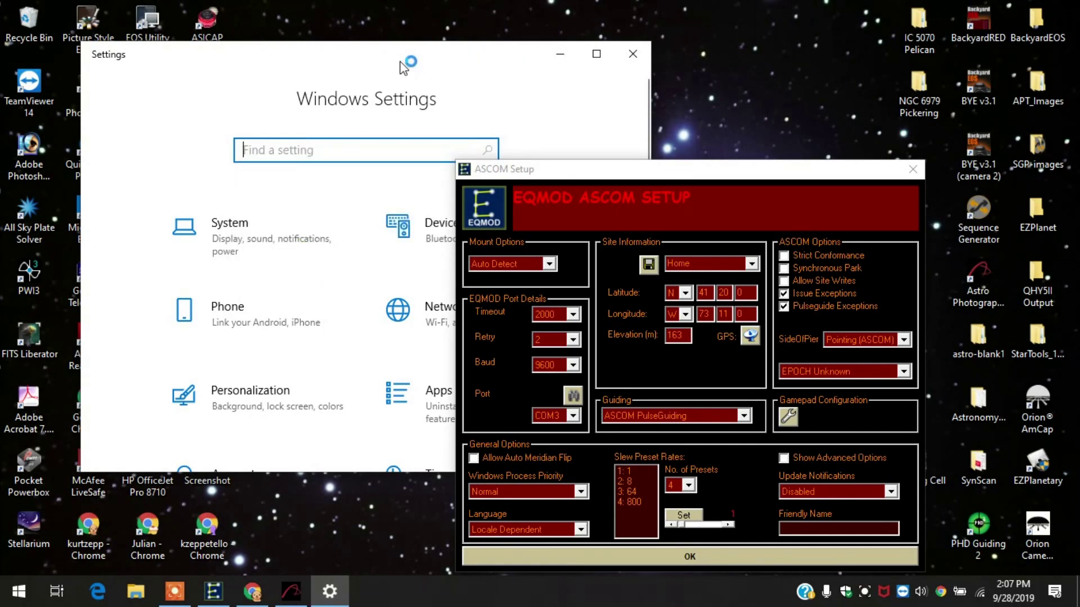
drag(616, 174, 705, 165)
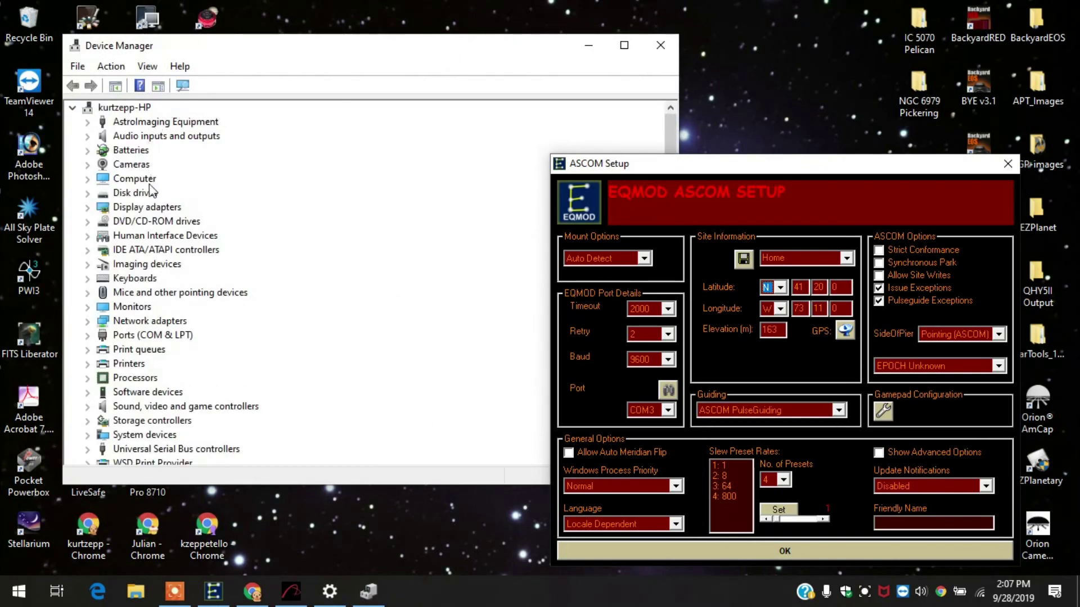
Verify USB Serial Port (COM3) is set to 9600 bits per second, then close Device Manager and Settings
scroll(152, 202, down, 1)
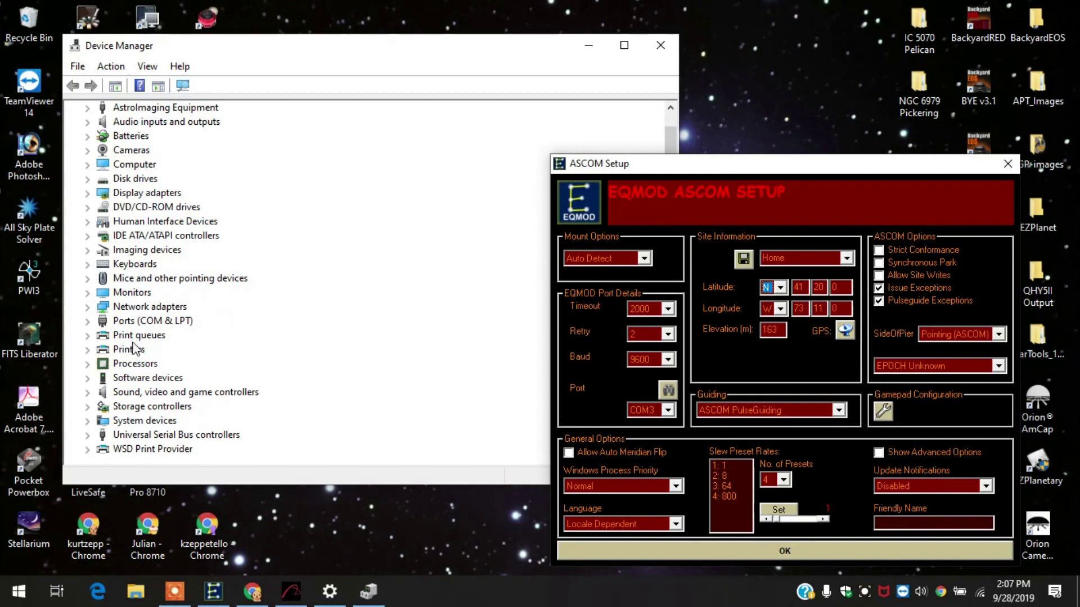
double_click(117, 323)
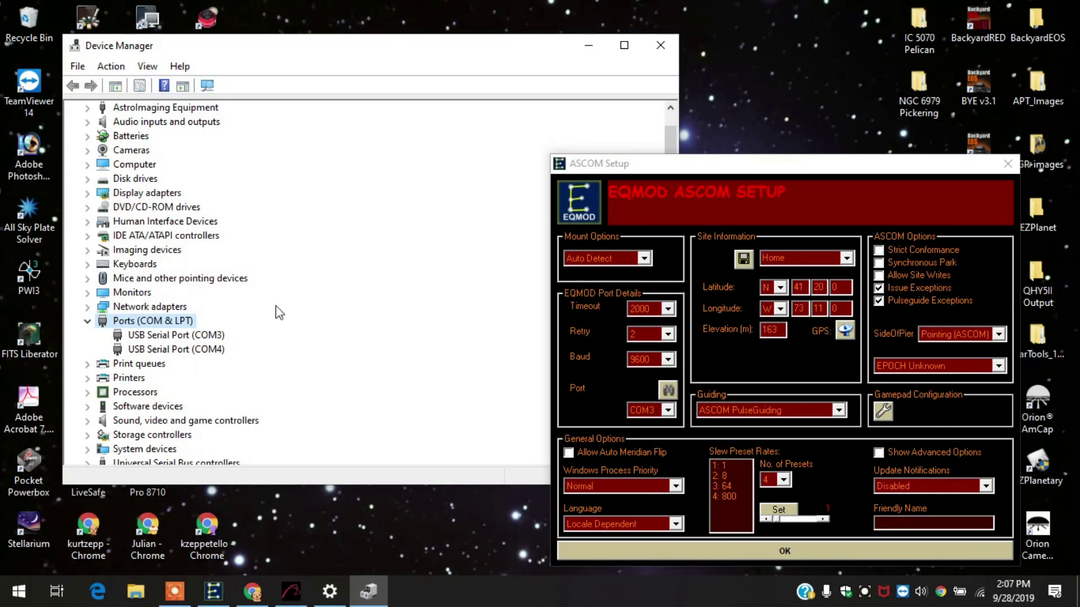
double_click(182, 336)
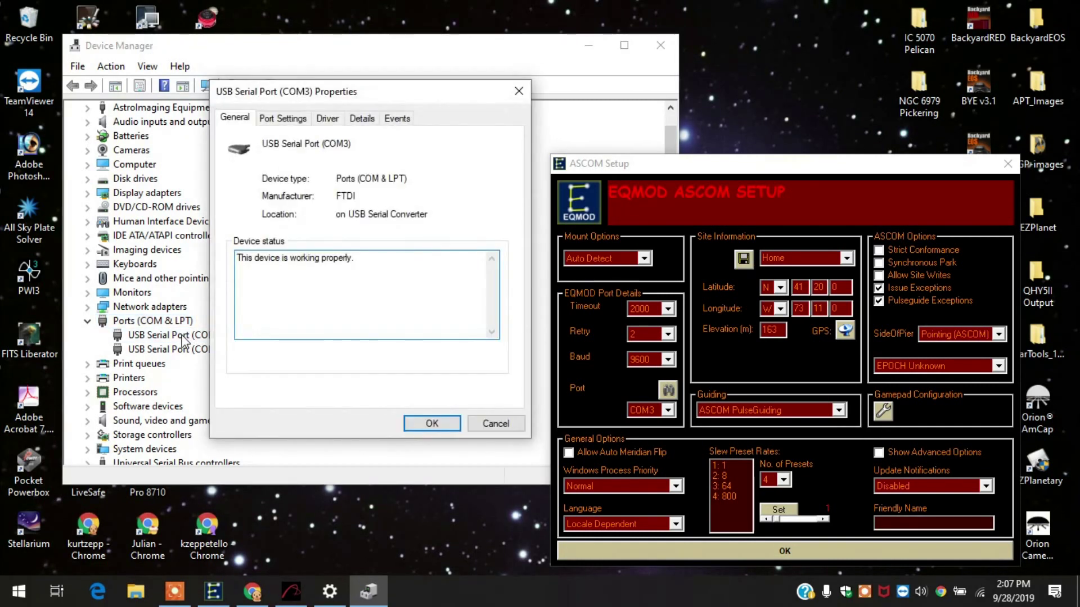
click(276, 119)
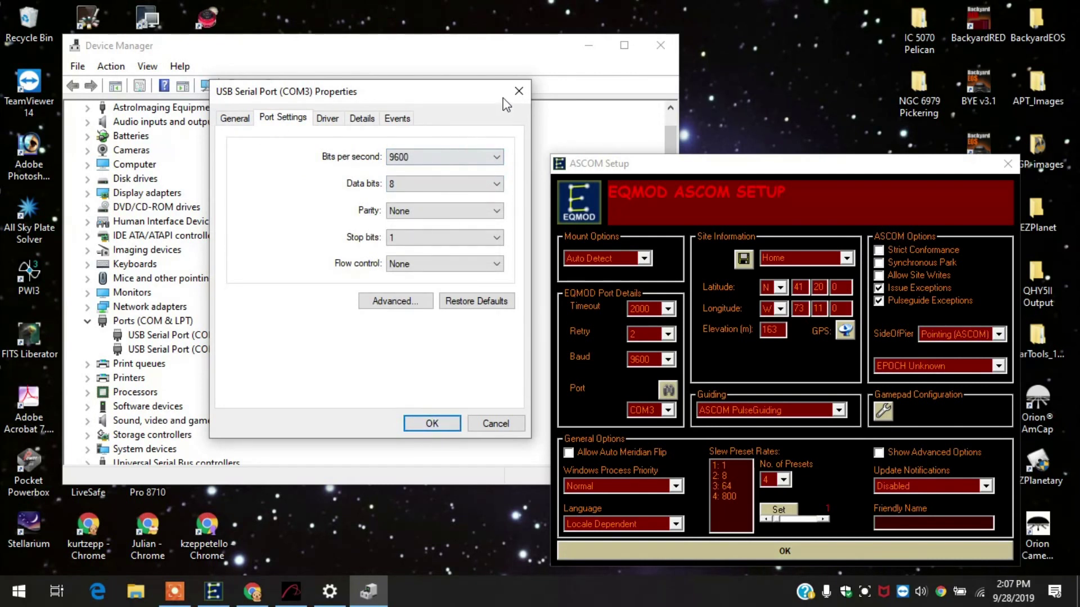
click(428, 422)
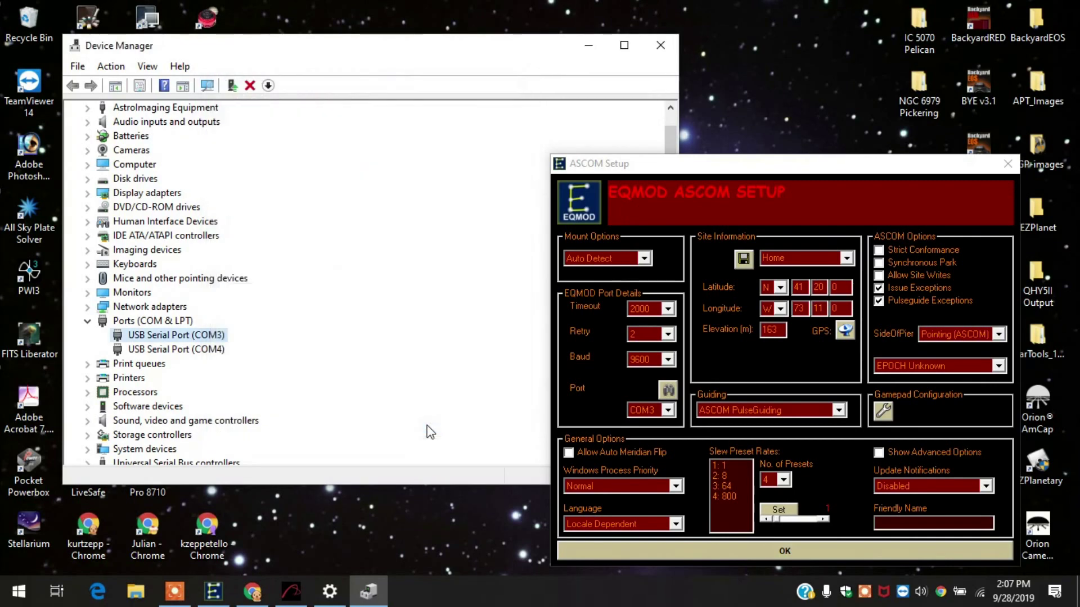
click(660, 45)
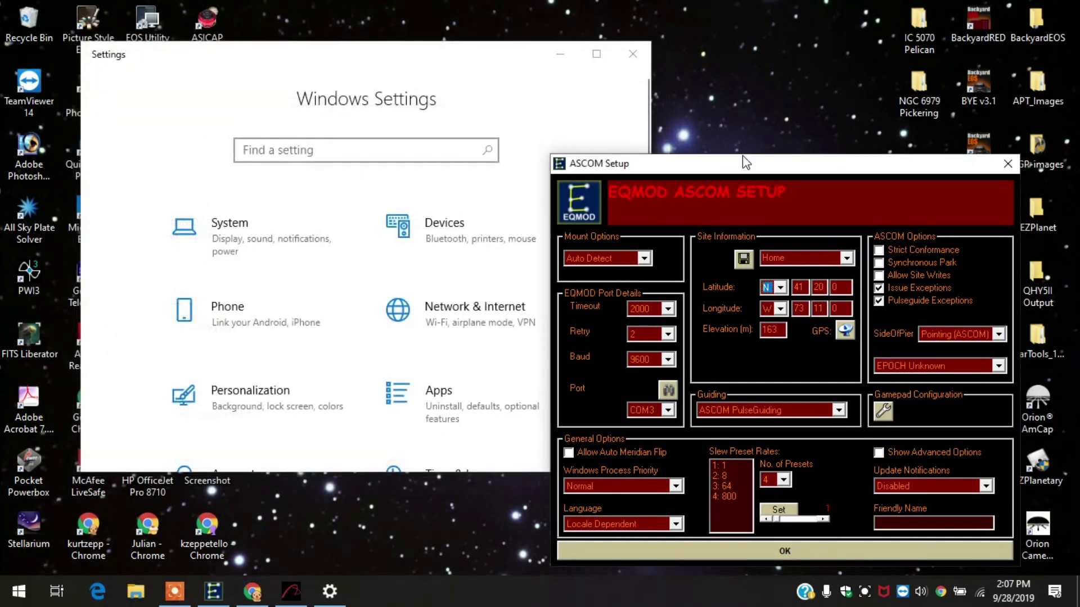
click(630, 53)
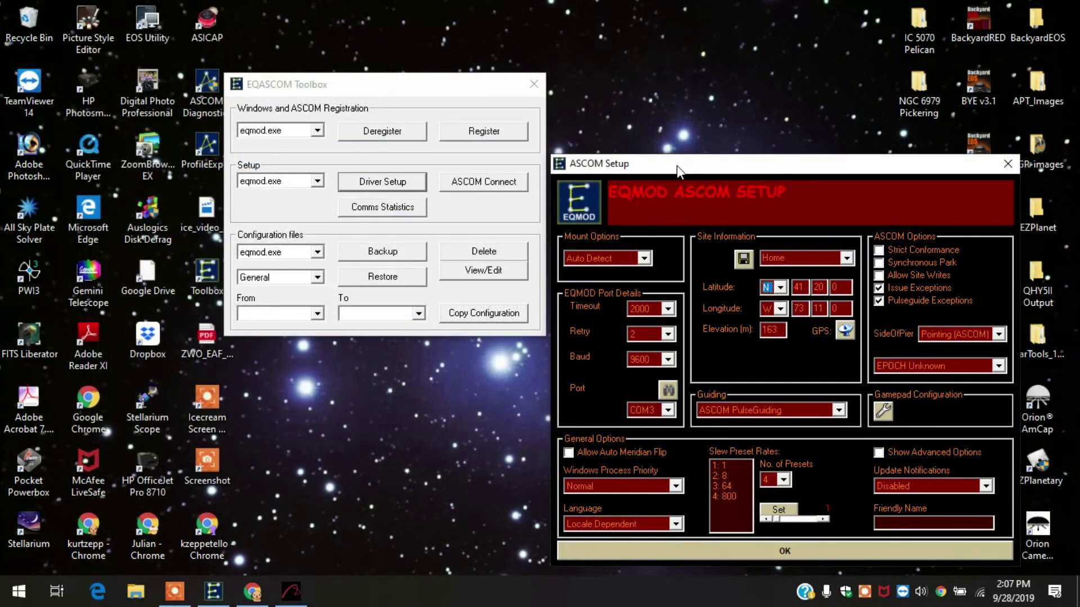
Reposition the ASCOM Setup window up and to the left beside the EQASCOM Toolbox
drag(764, 167, 690, 153)
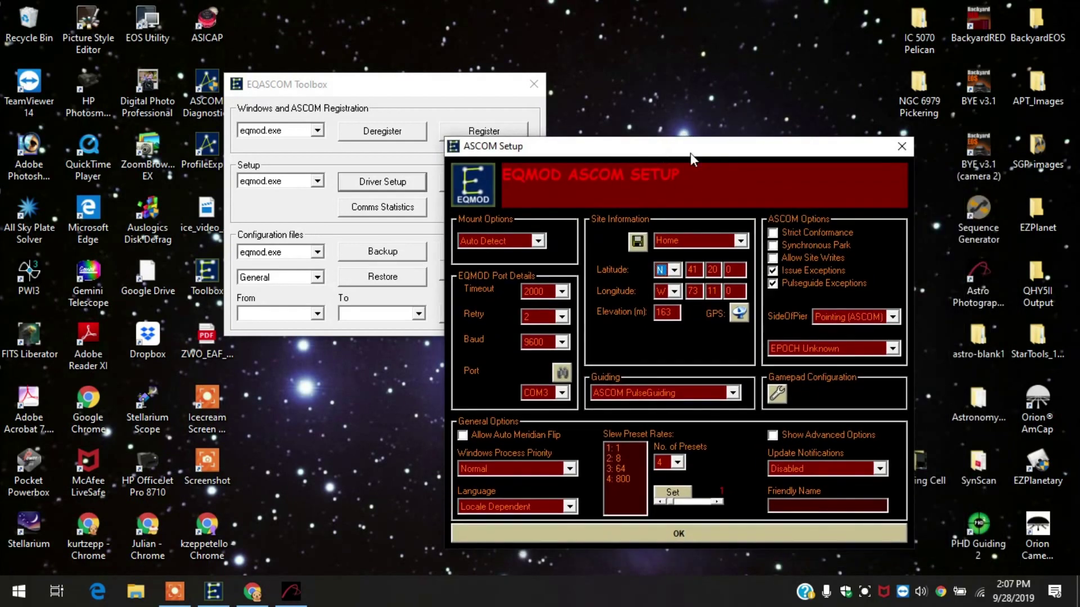
drag(905, 150, 815, 72)
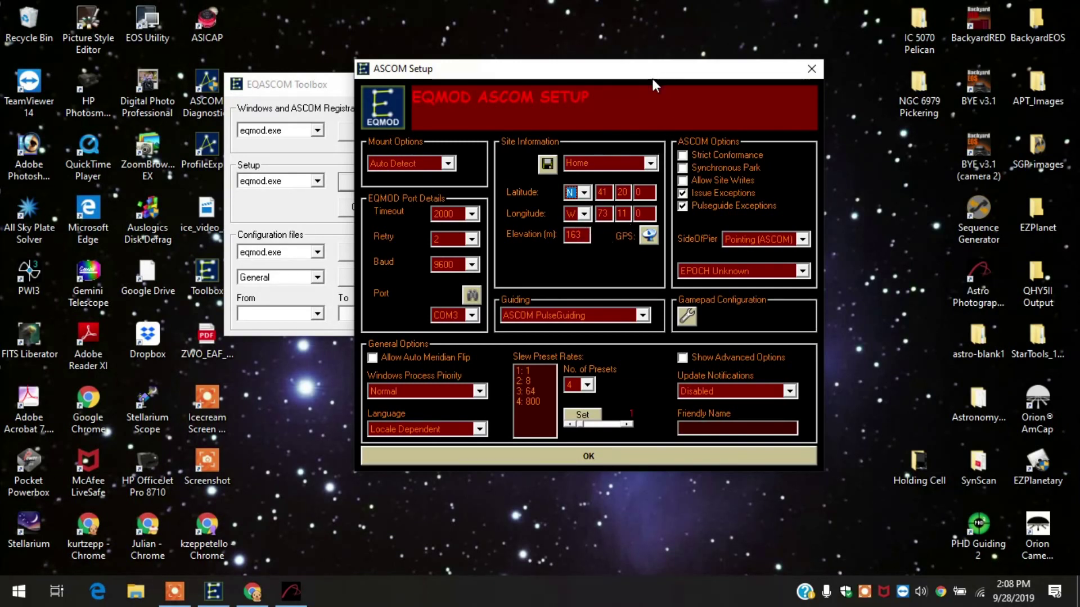
drag(643, 68, 612, 61)
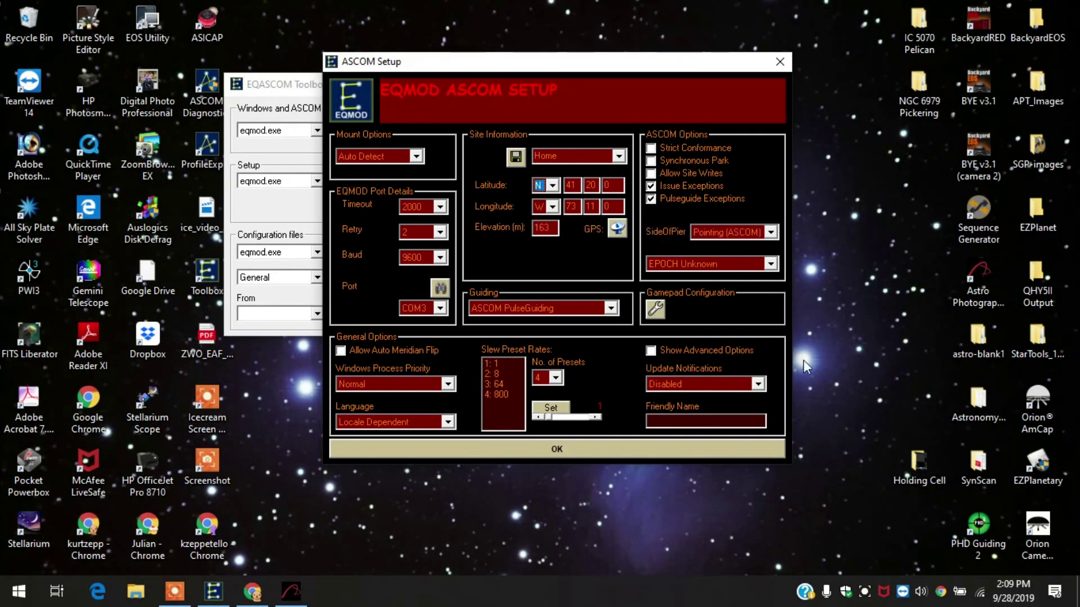
Save the EQMOD driver setup and connect the driver to the mount via ASCOM Connect
click(555, 449)
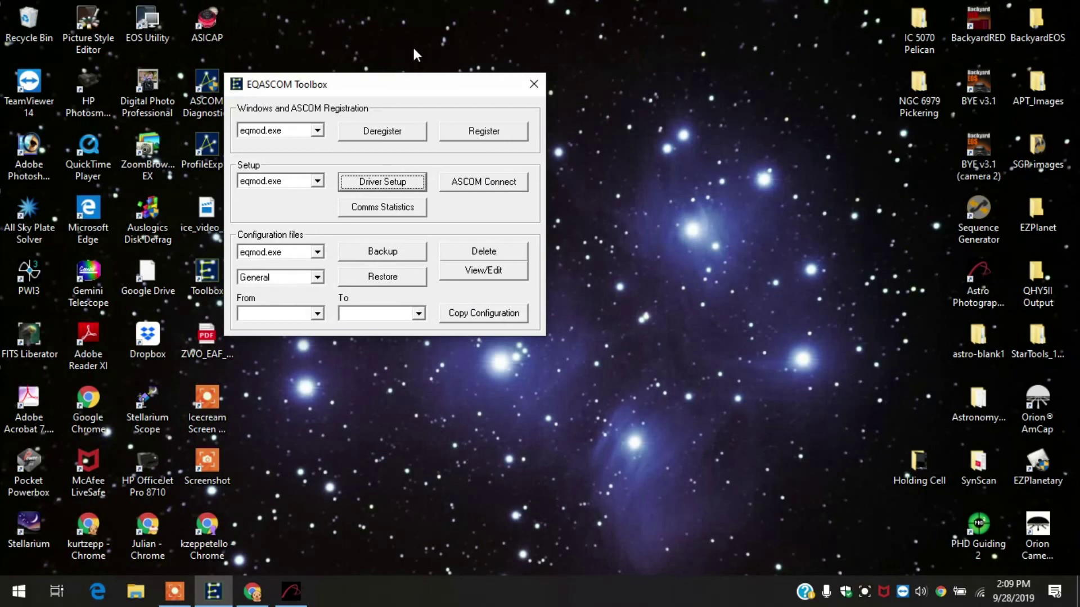
drag(410, 86, 300, 78)
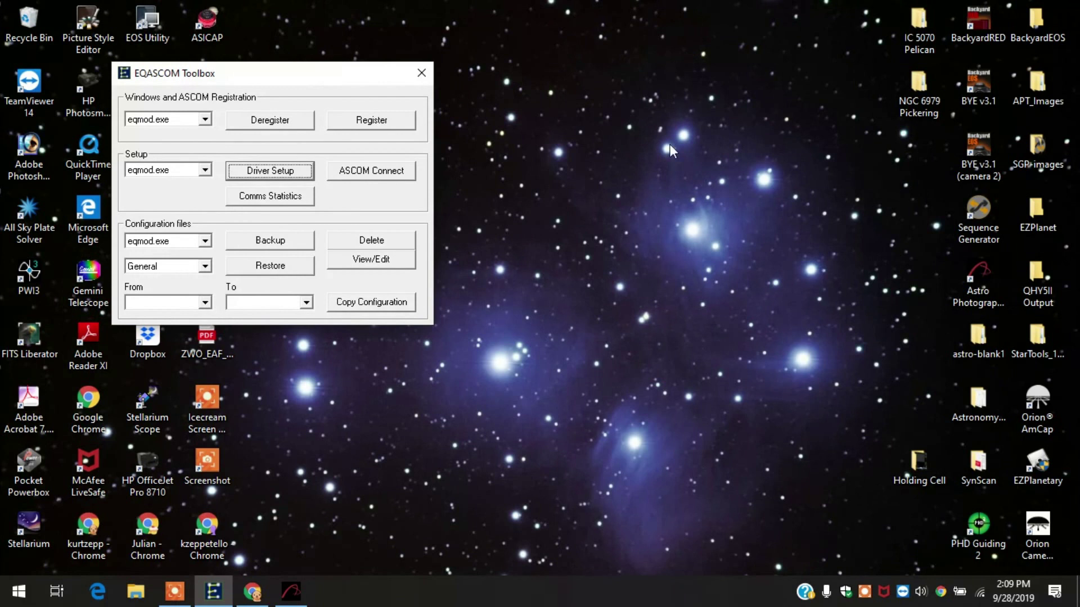
click(371, 171)
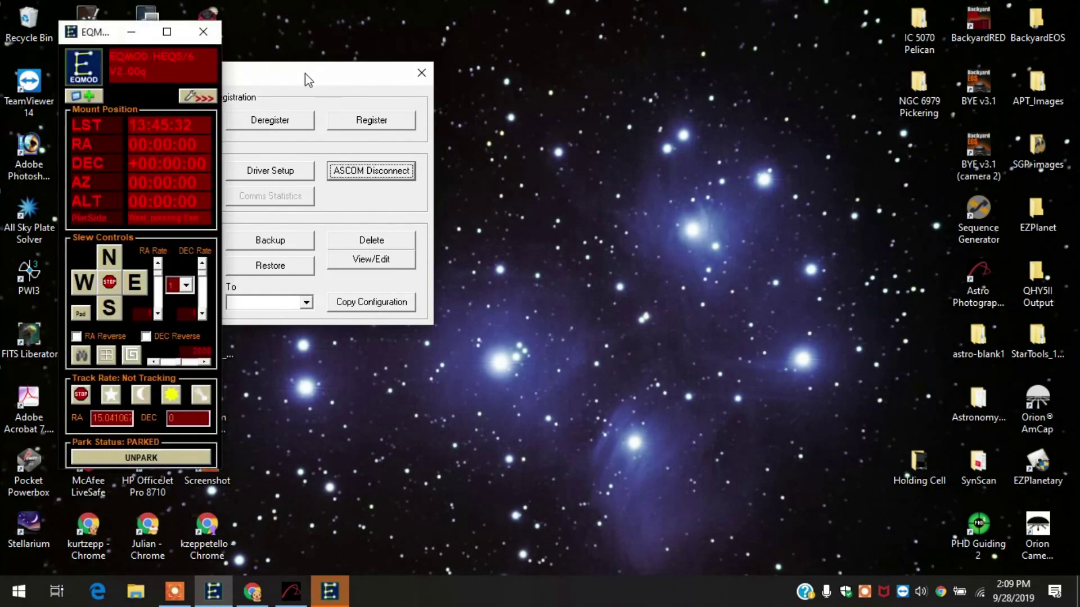
Expand the EQMOD HEQ5/6 window and set park mode to PARK to Home Position
drag(306, 76, 549, 77)
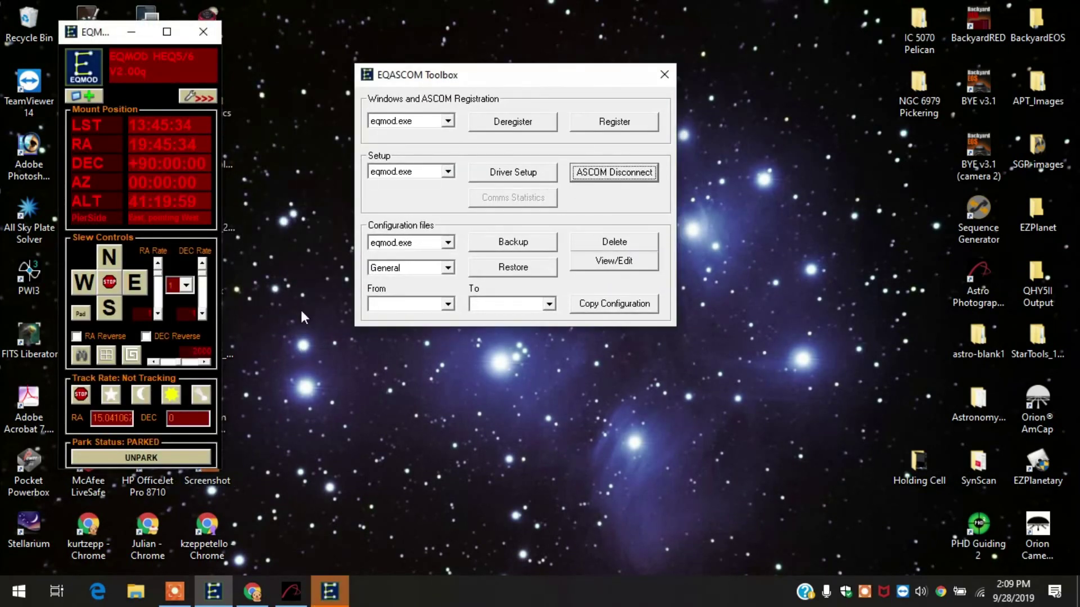
click(323, 177)
drag(510, 80, 582, 75)
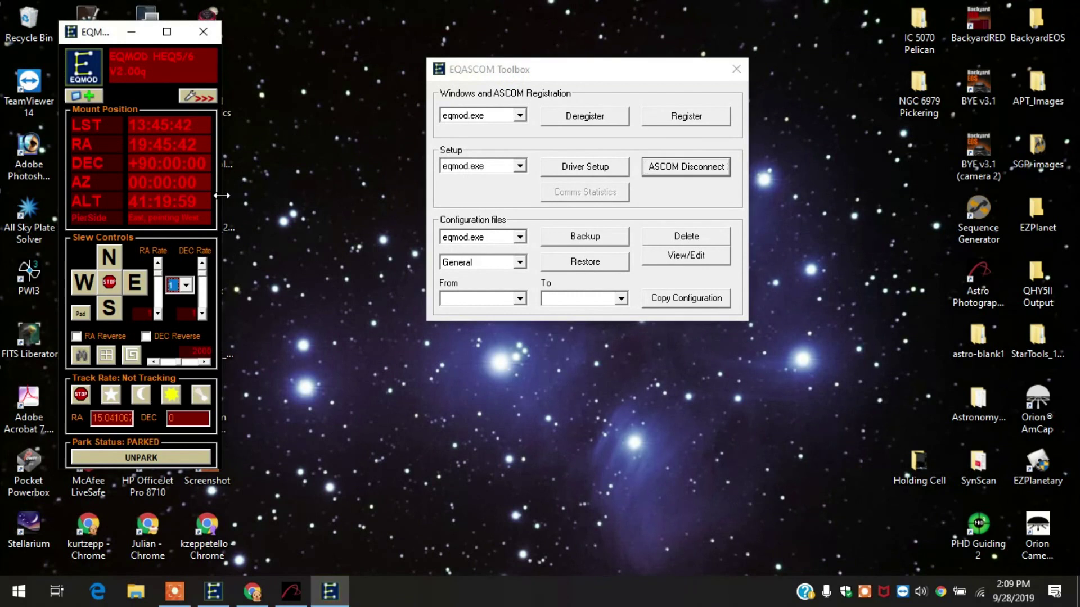
drag(221, 212, 818, 225)
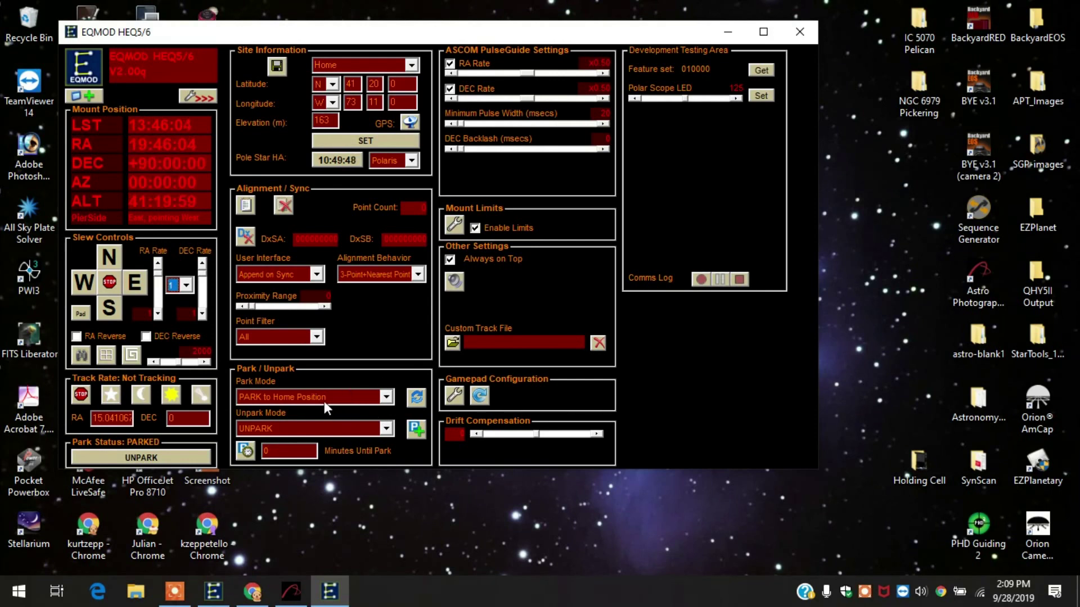
click(385, 396)
click(385, 397)
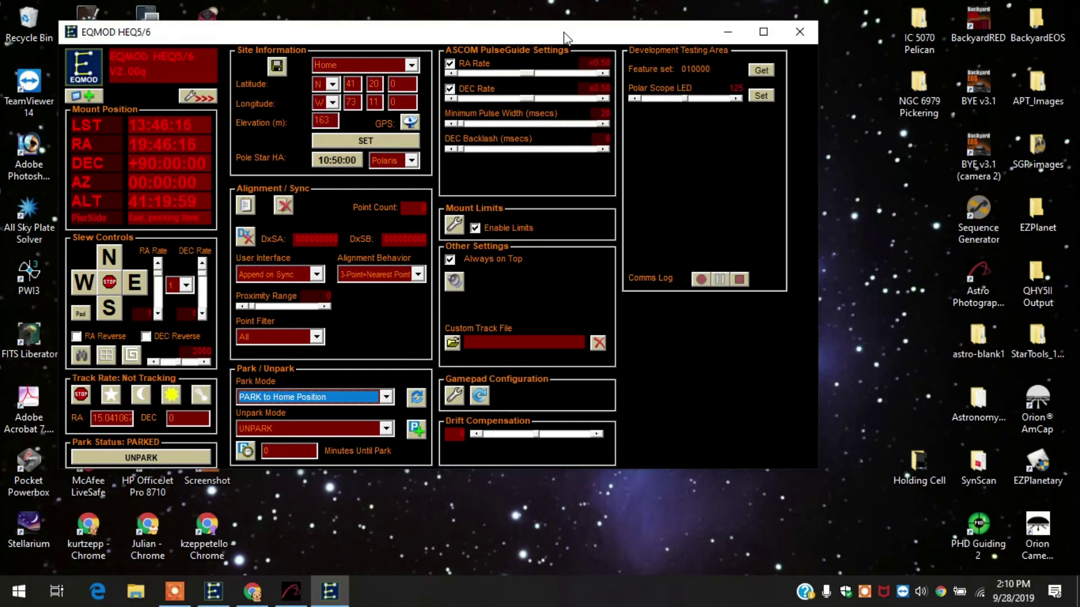
Nudge the EQMOD HEQ5/6 window slightly right and down
drag(564, 38, 570, 42)
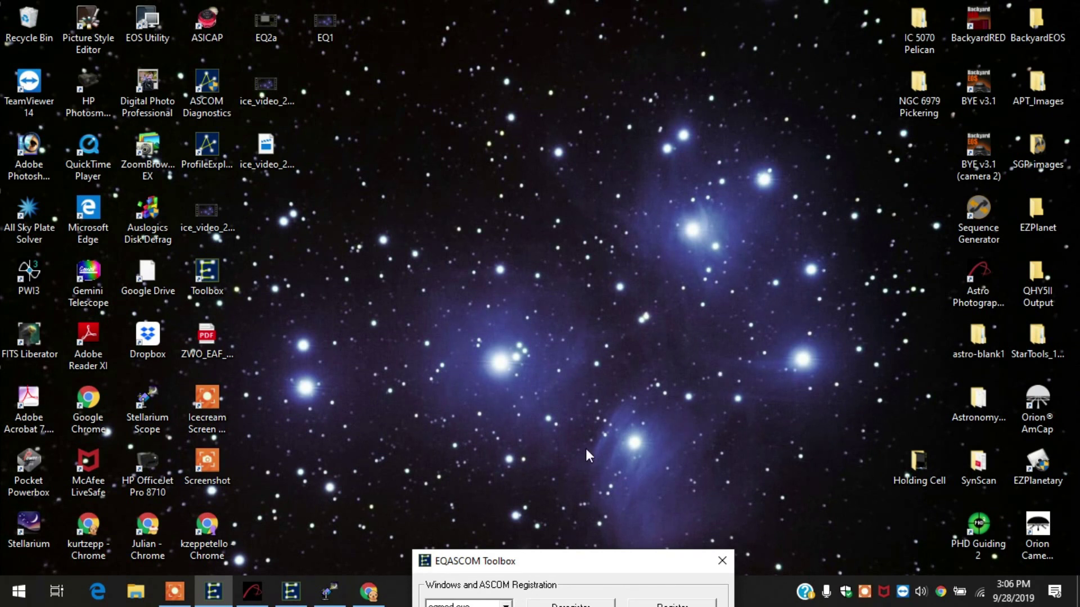
click(368, 591)
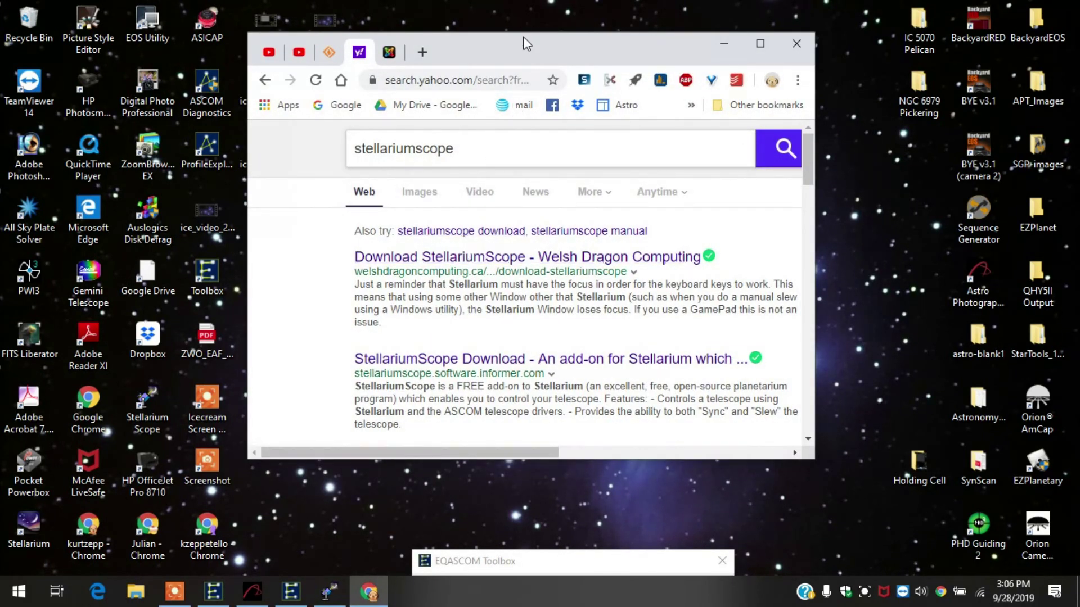
drag(526, 40, 540, 40)
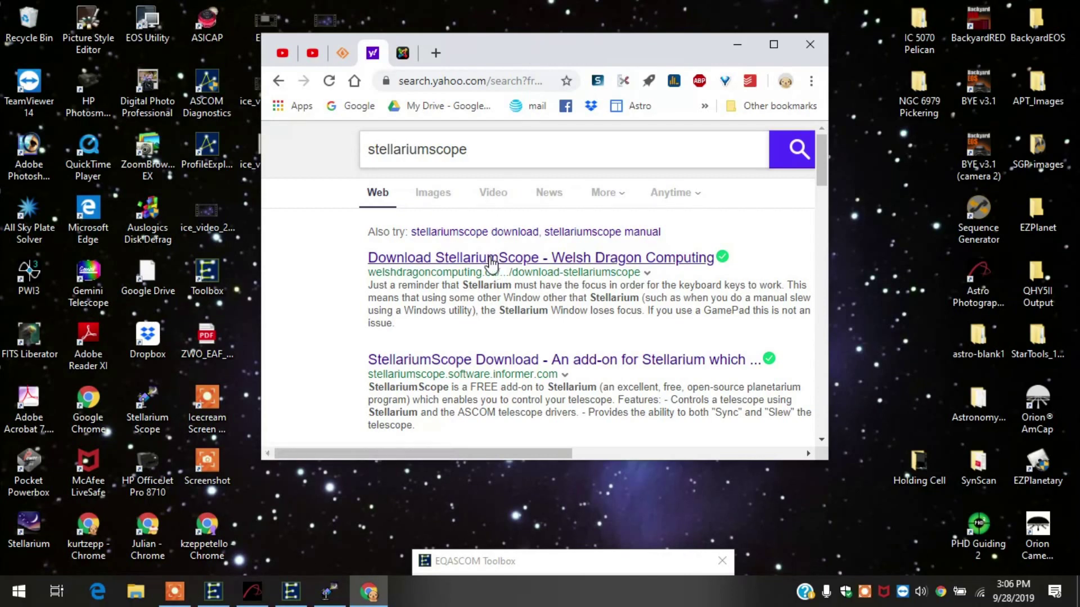
click(403, 55)
mouse_move(410, 302)
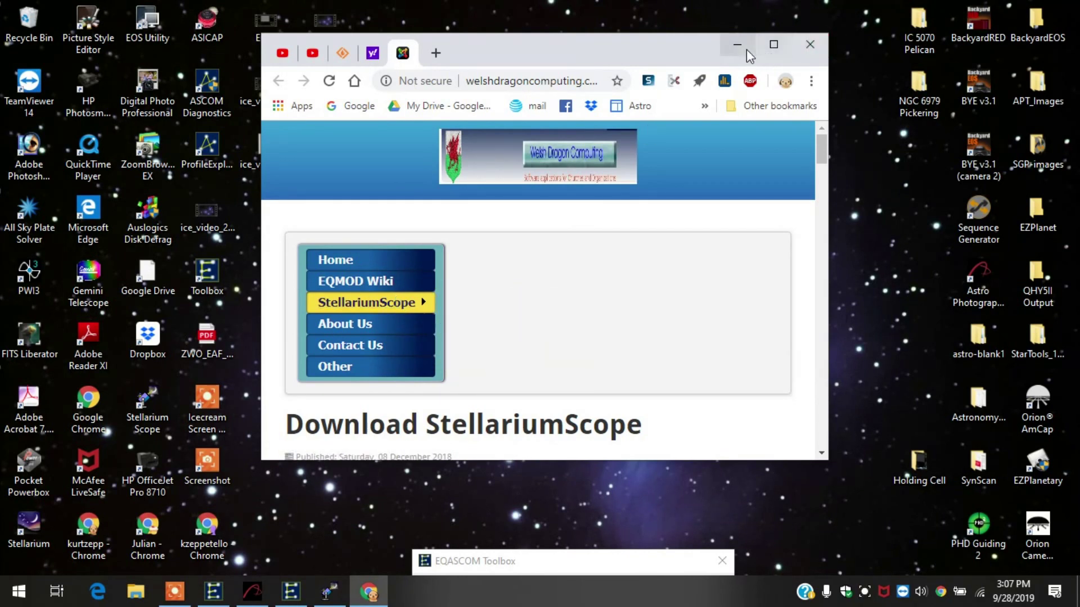
click(804, 46)
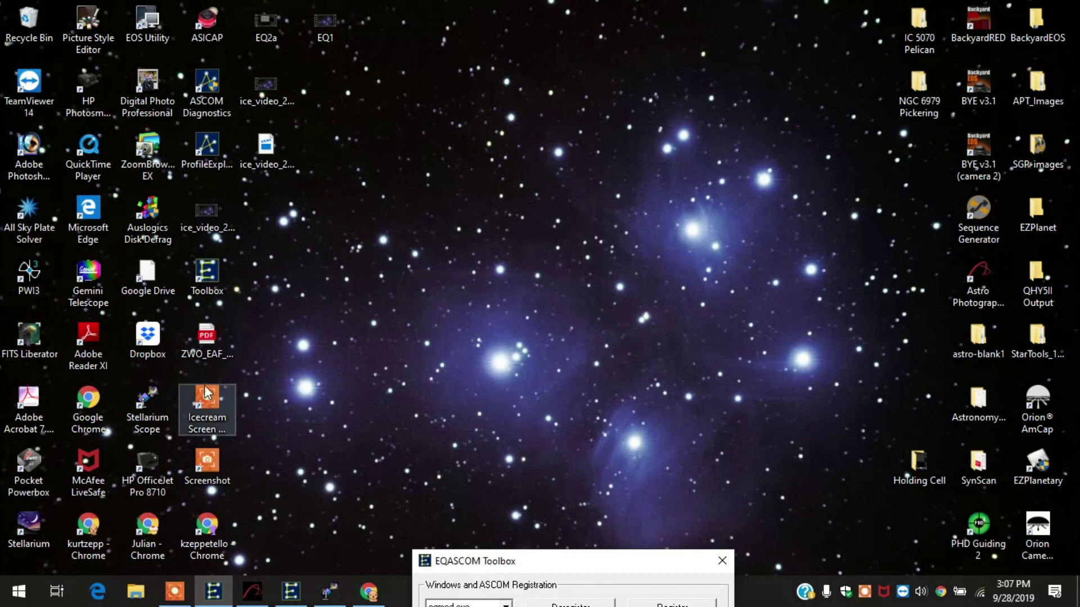
Launch StellariumScope with EQMOD Telescope connected, label Scope, and ports 10001, 10003, 10005
double_click(148, 400)
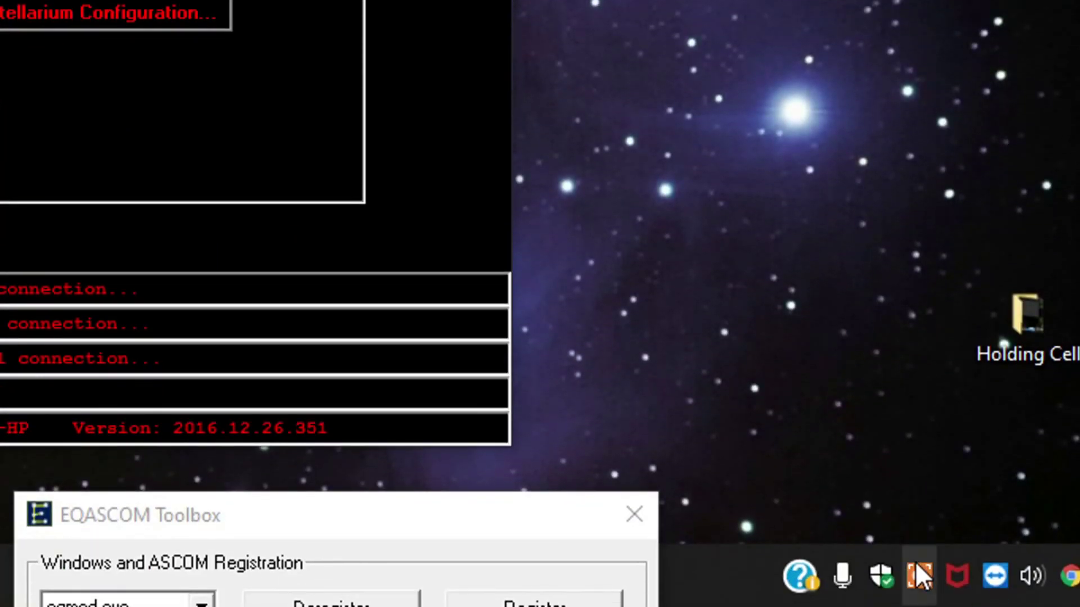
click(917, 568)
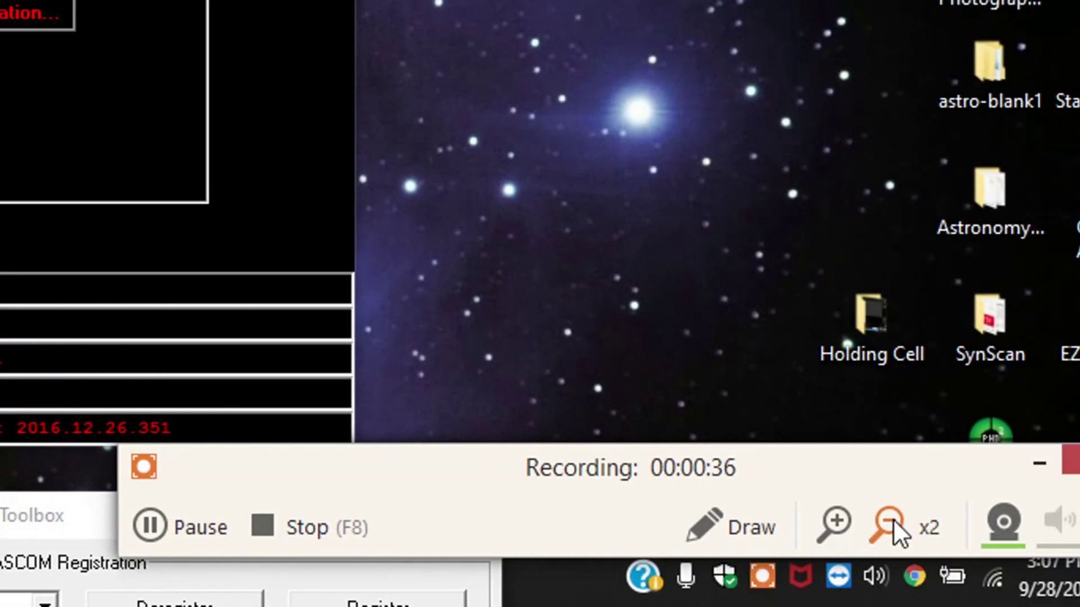
click(890, 522)
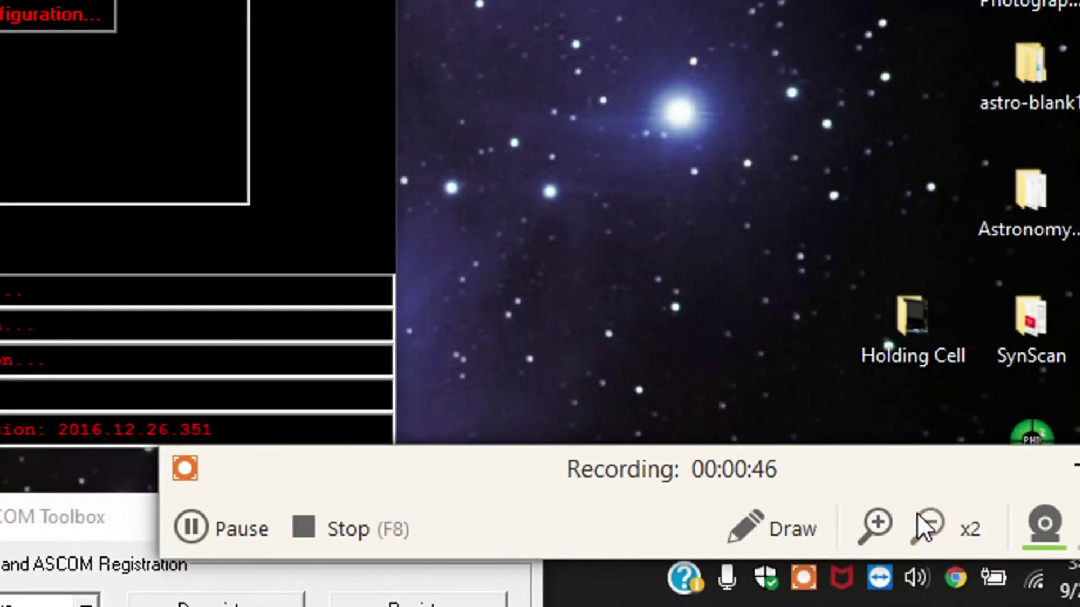
click(917, 516)
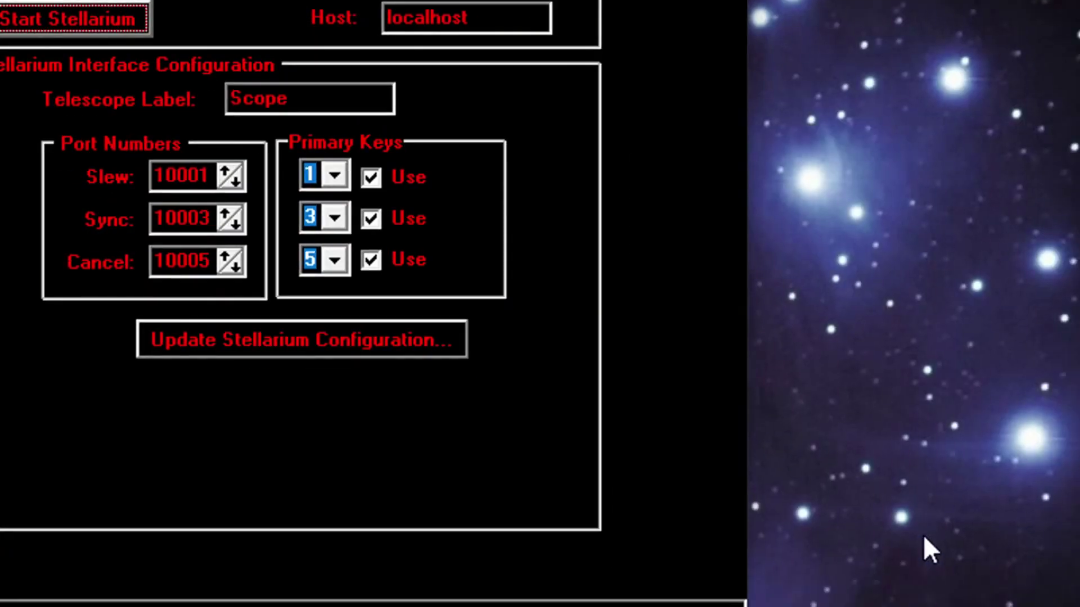
click(922, 526)
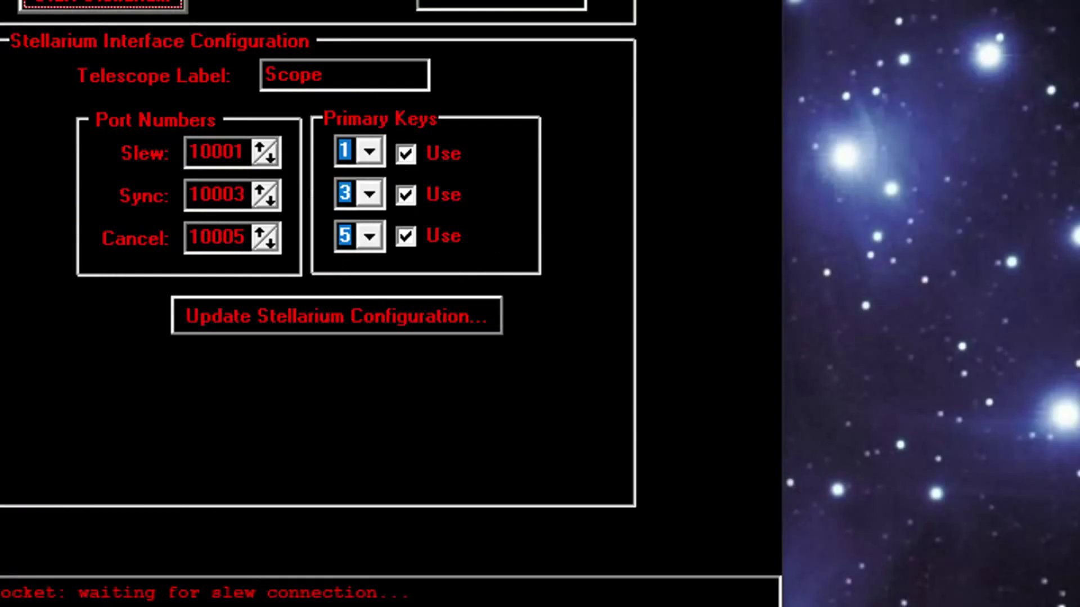
click(914, 520)
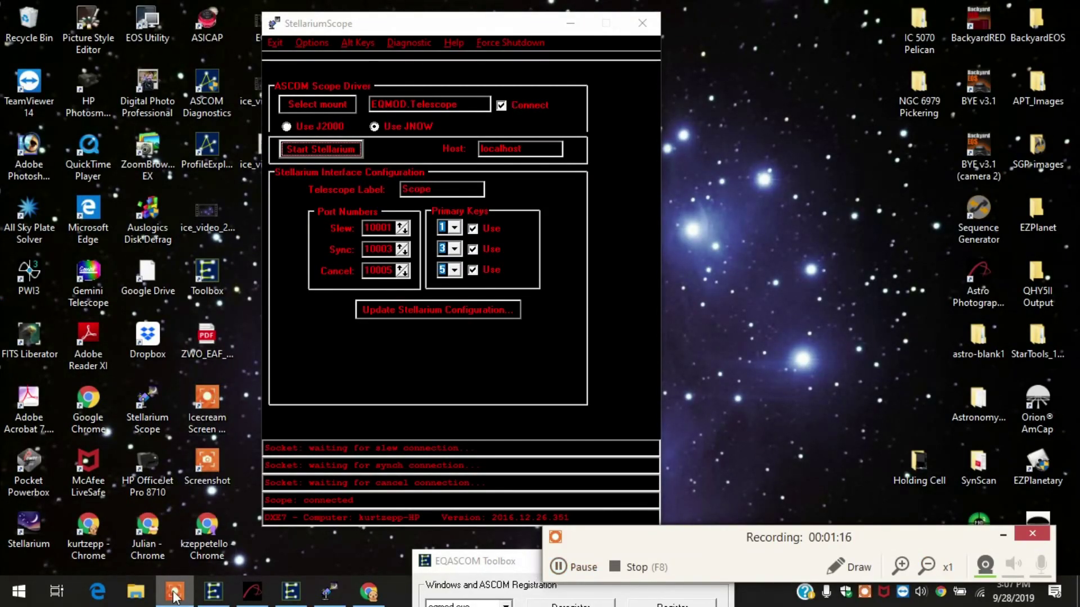
Restore and minimise EQMOD, then launch Stellarium 0.18.2 from StellariumScope
click(297, 594)
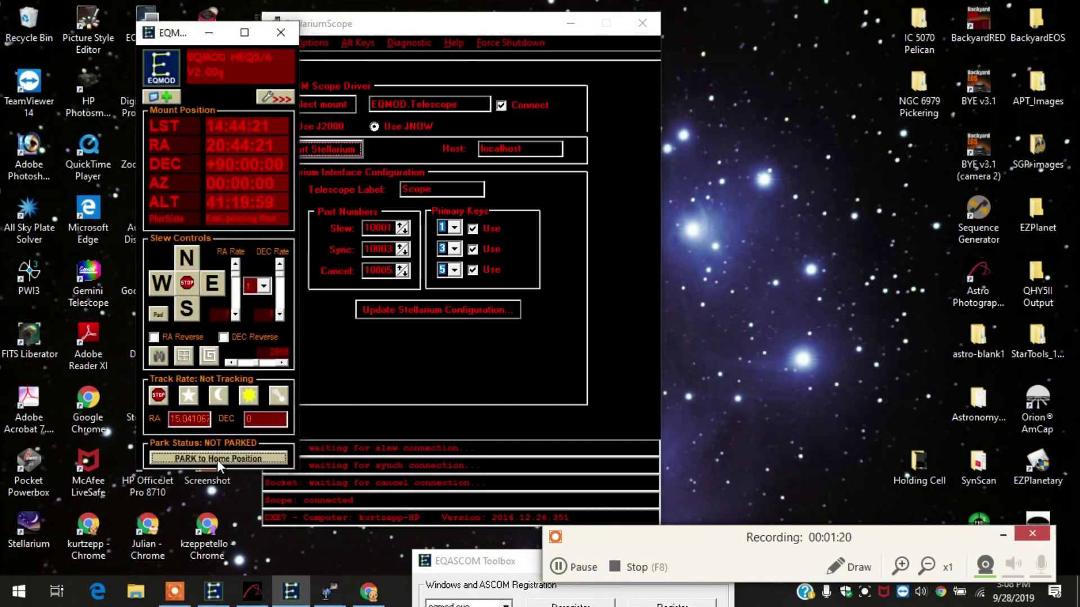
click(217, 35)
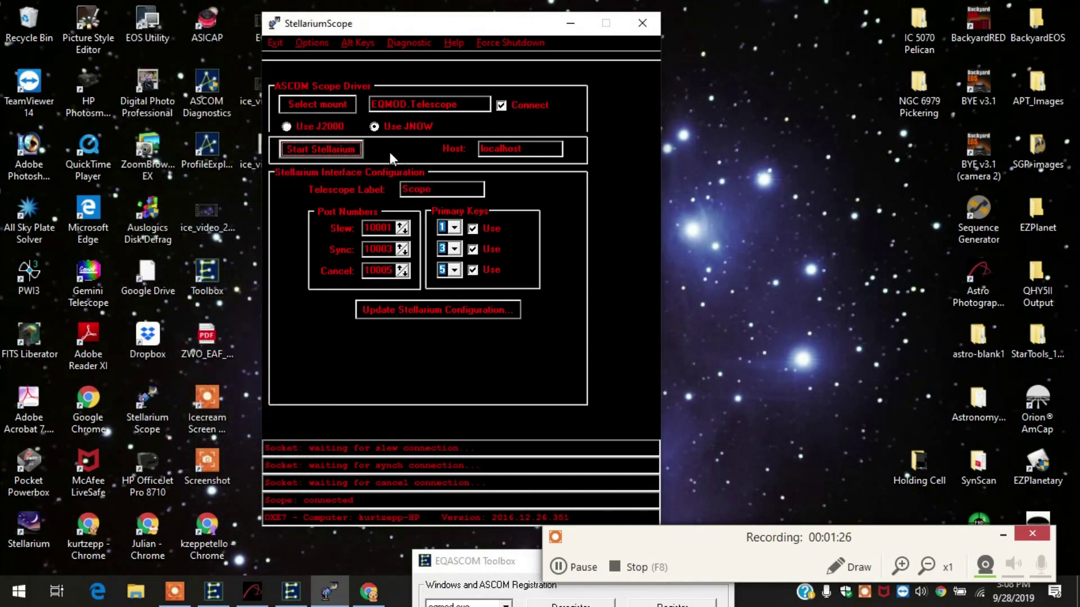
click(313, 147)
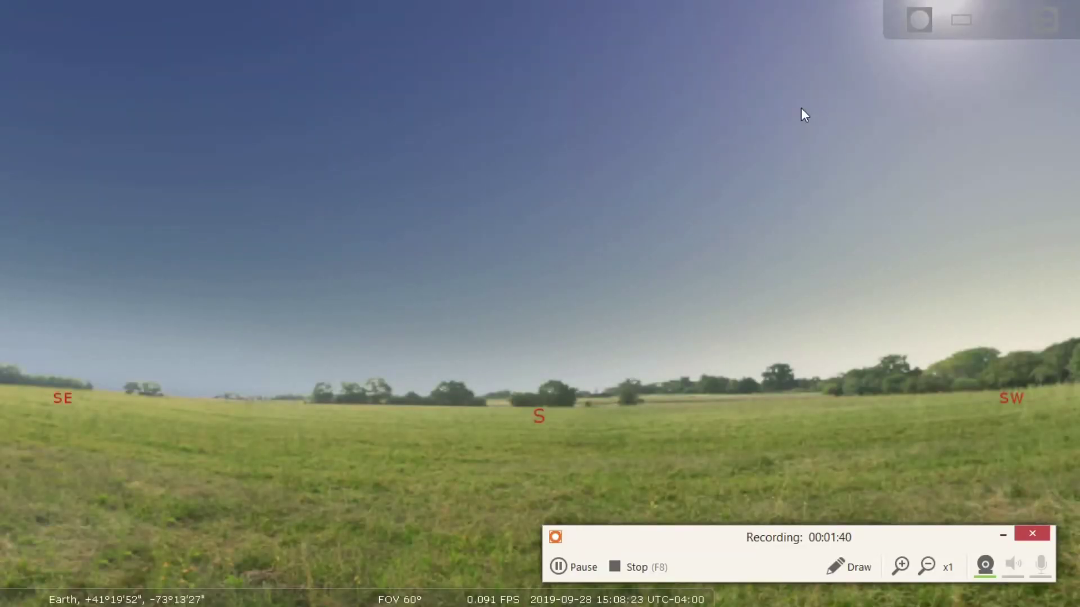
Turn the sky view around to face north and switch off the atmosphere
drag(725, 393, 471, 417)
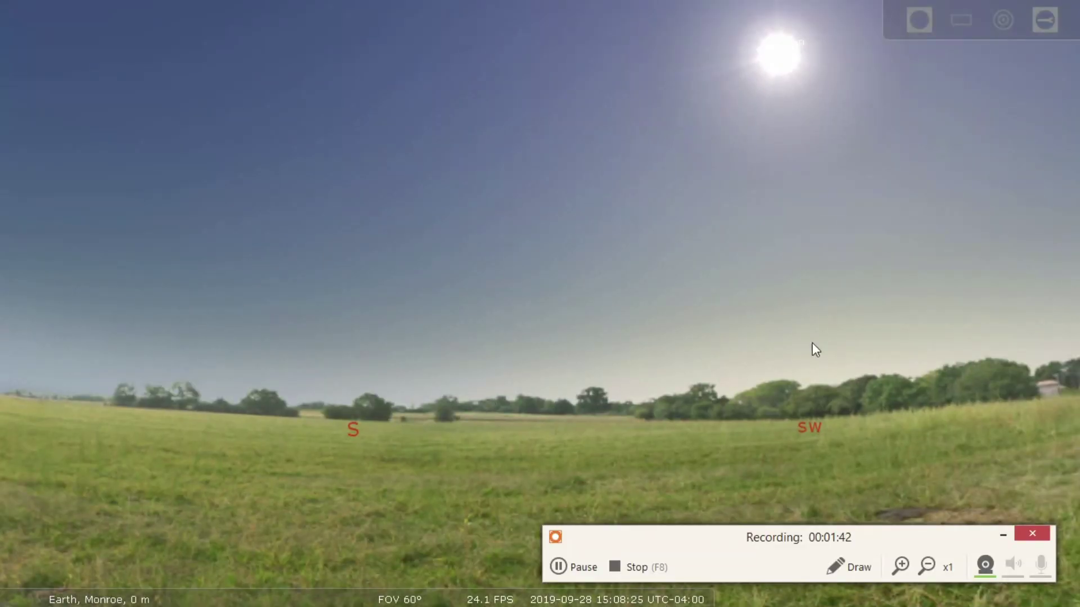
drag(889, 352, 516, 371)
drag(808, 340, 338, 337)
drag(639, 343, 458, 340)
drag(754, 324, 450, 416)
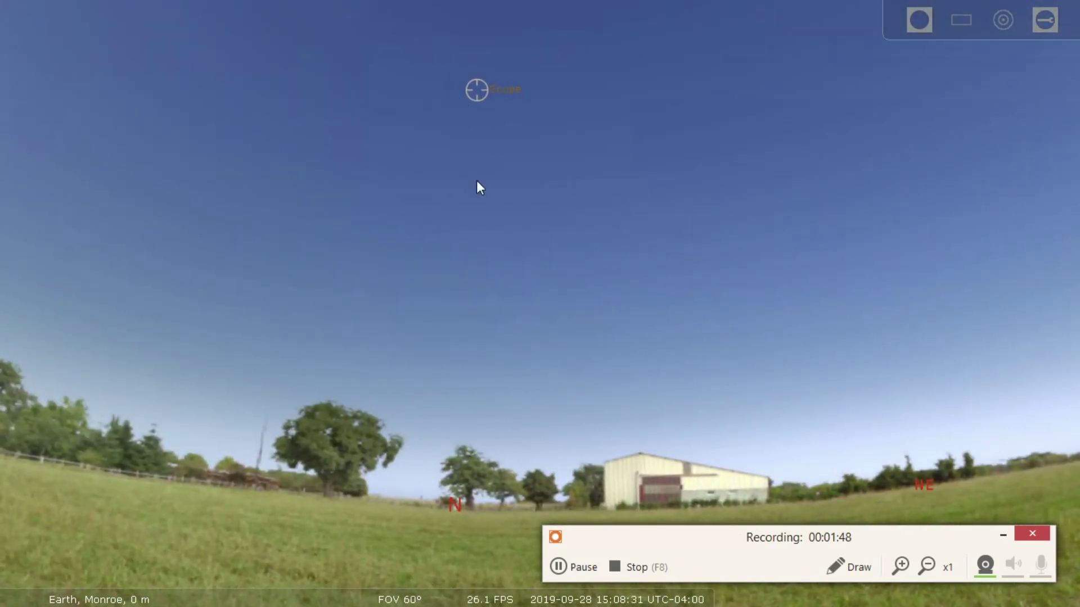
mouse_move(169, 596)
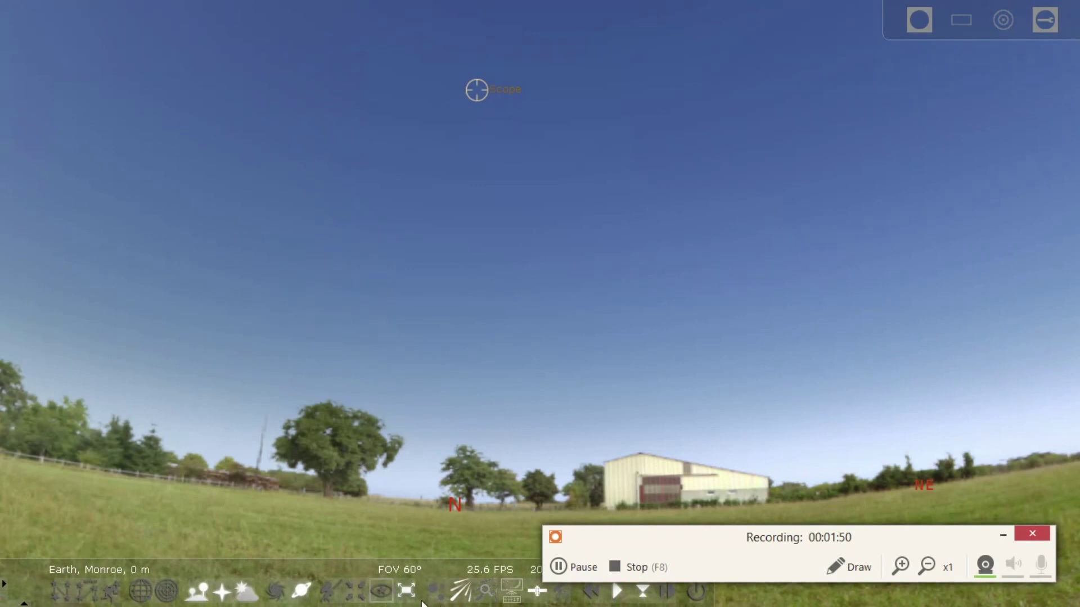
click(242, 595)
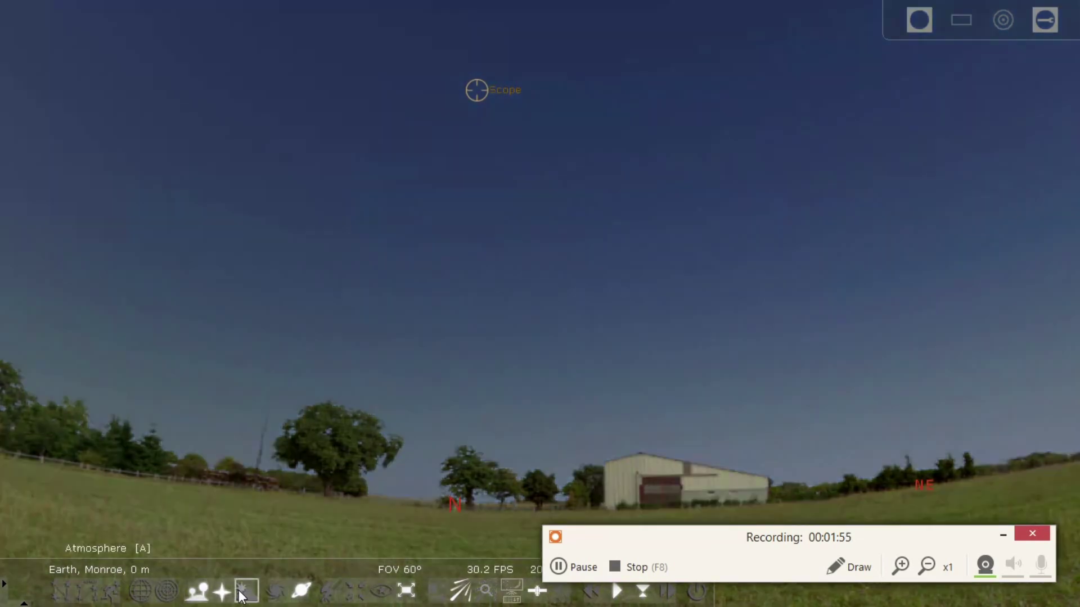
Raise the view to Polaris and the Big Dipper, then select Alioth
drag(410, 251, 434, 332)
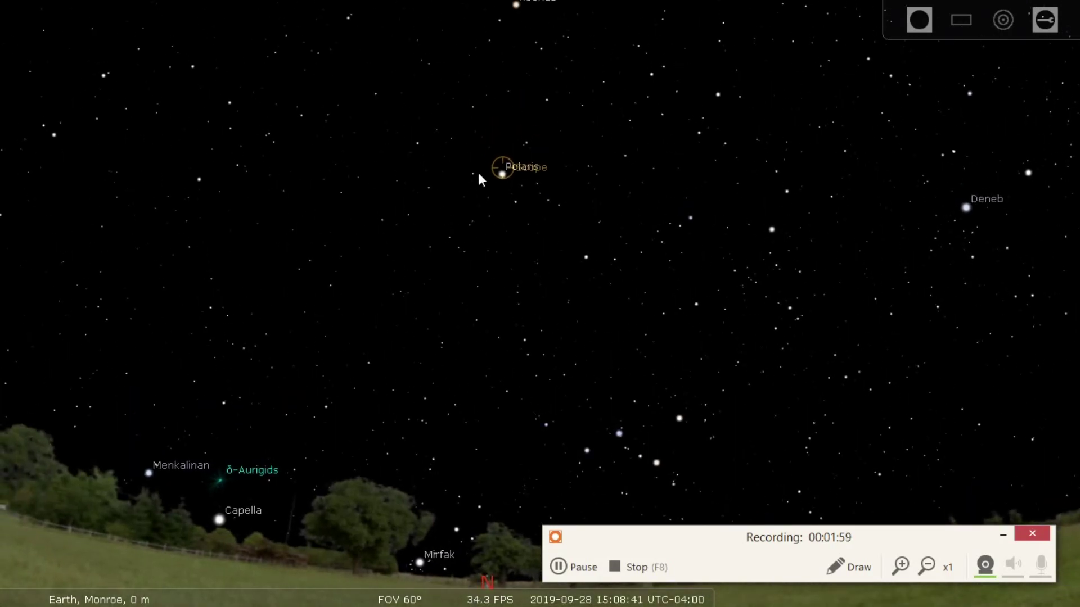
drag(450, 208, 441, 340)
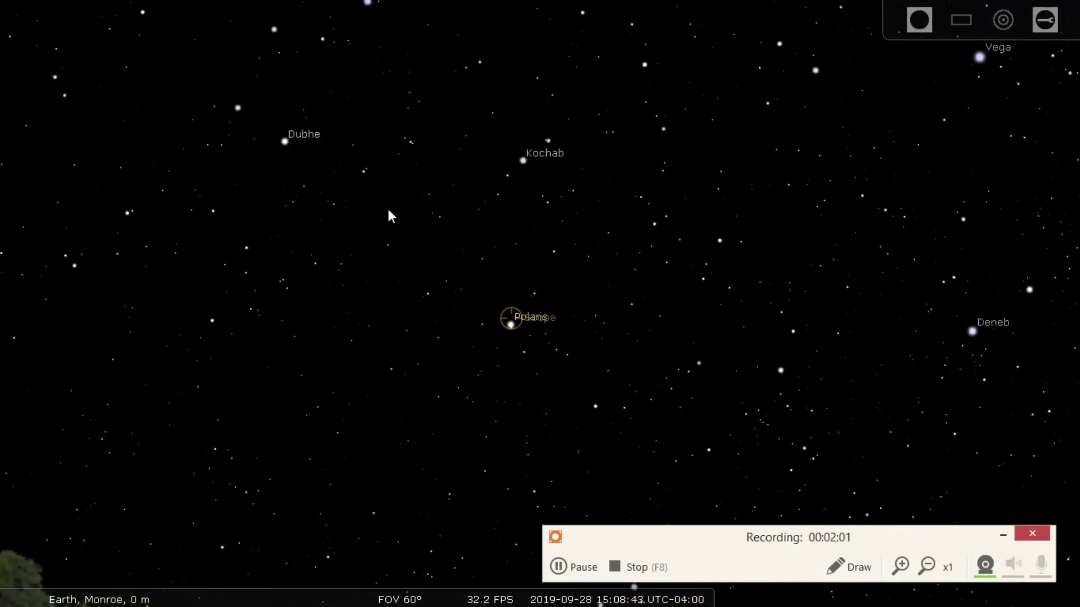
drag(369, 188, 445, 319)
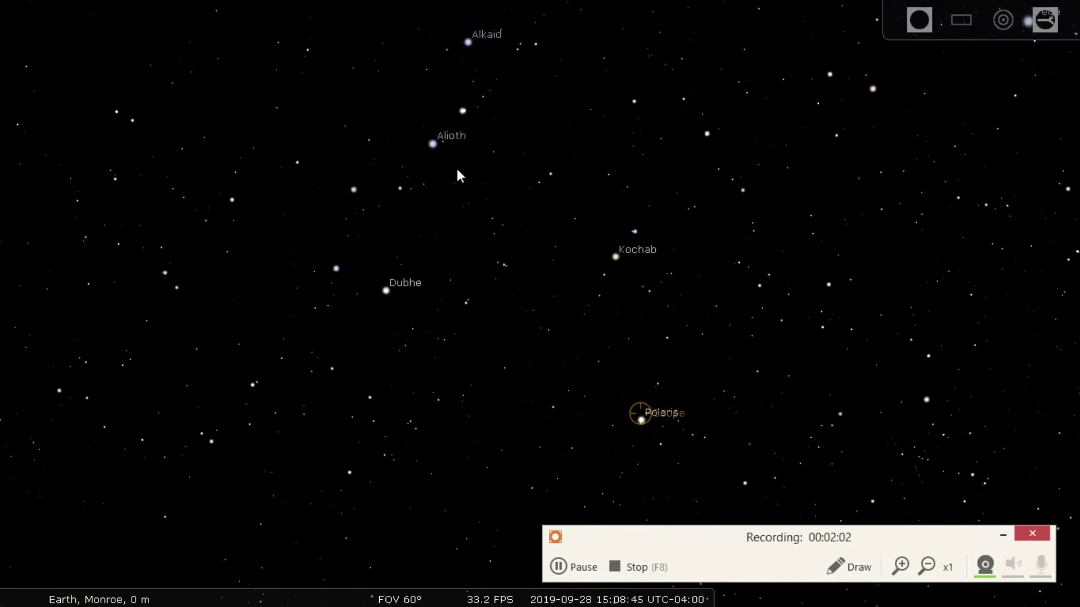
click(432, 144)
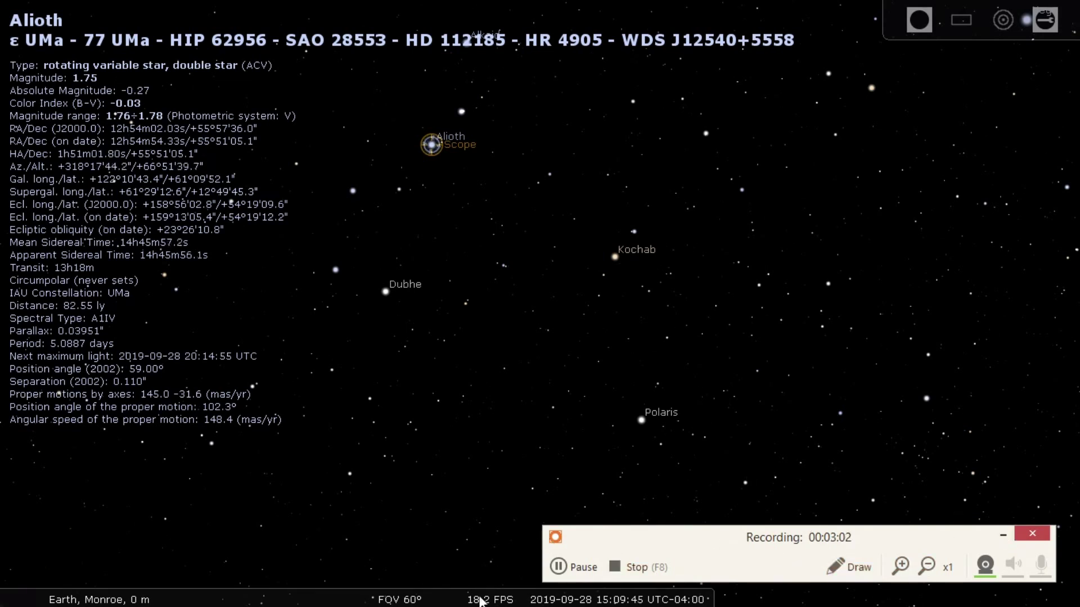
Take Stellarium out of full-screen mode, keeping Alioth selected with the Scope marker
mouse_move(464, 600)
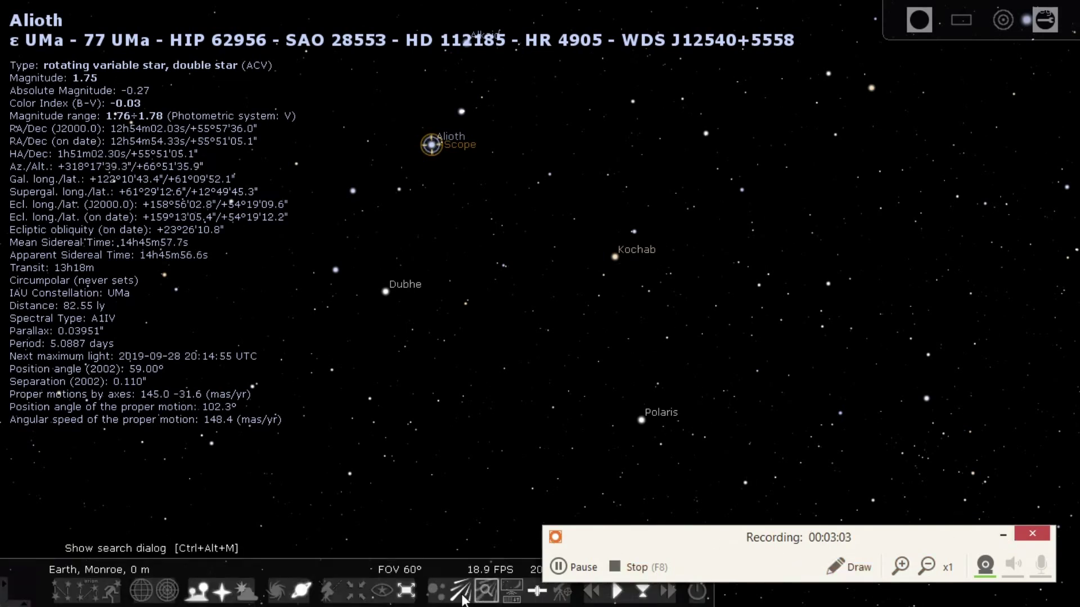
click(406, 591)
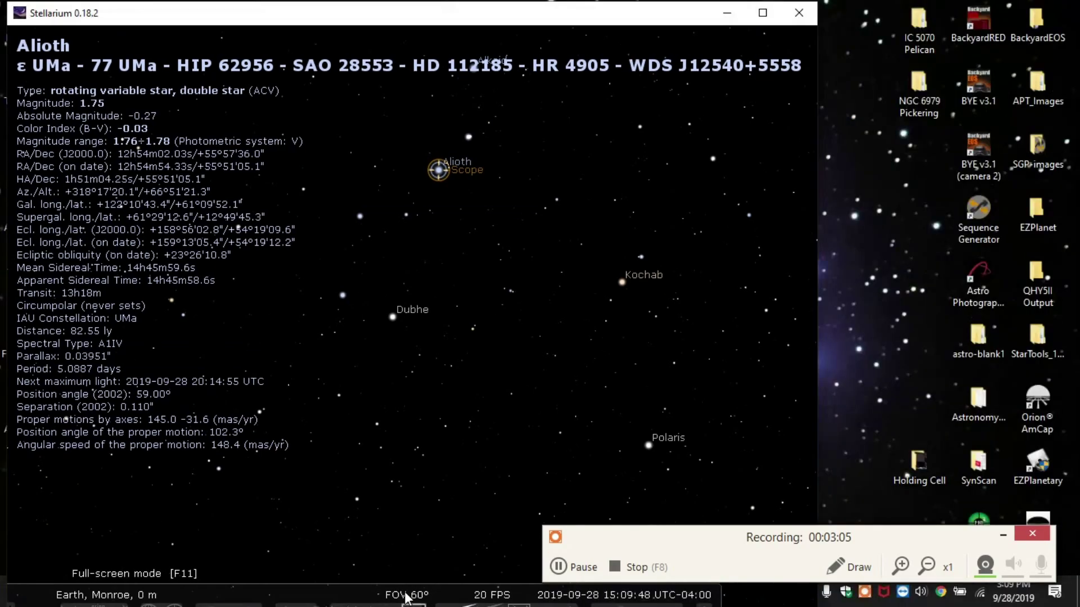
Minimise Stellarium, check Alioth's RA/Dec in EQMOD, then return to StellariumScope's connection status
click(725, 13)
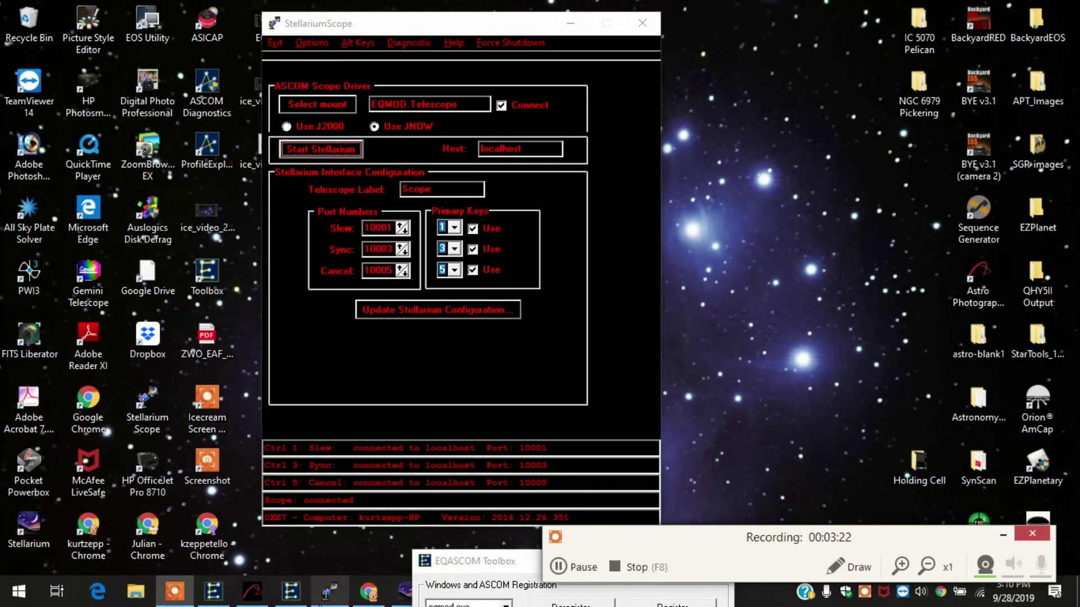
click(291, 591)
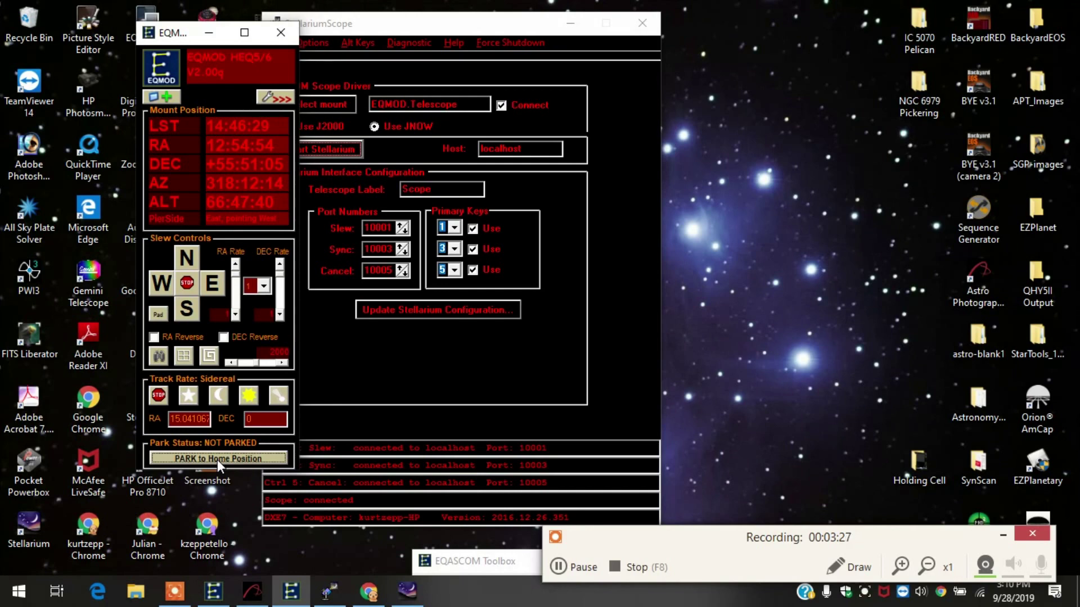
click(805, 274)
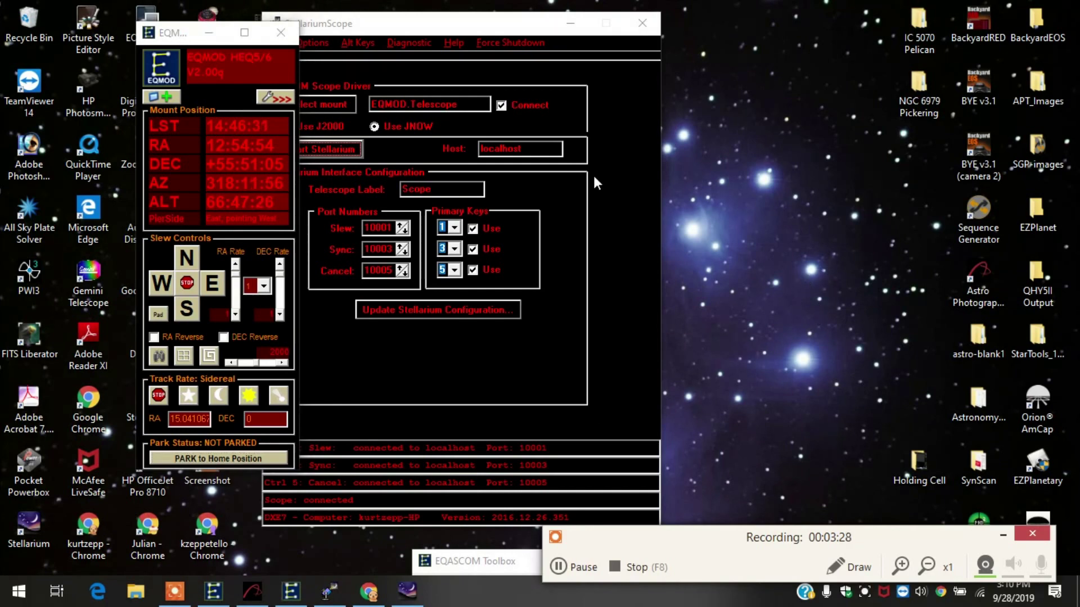
click(208, 31)
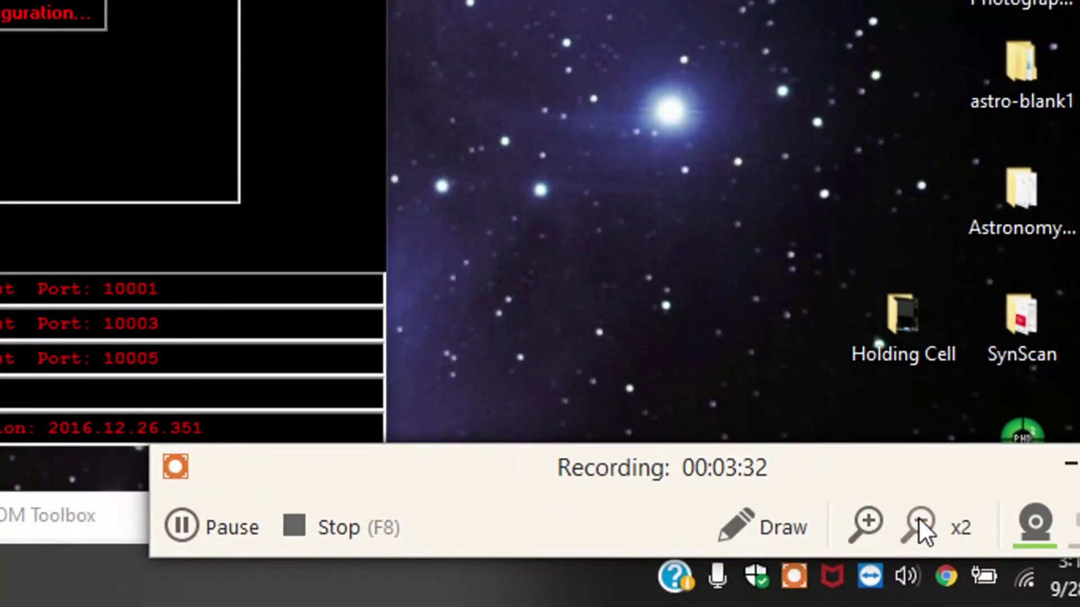
click(919, 517)
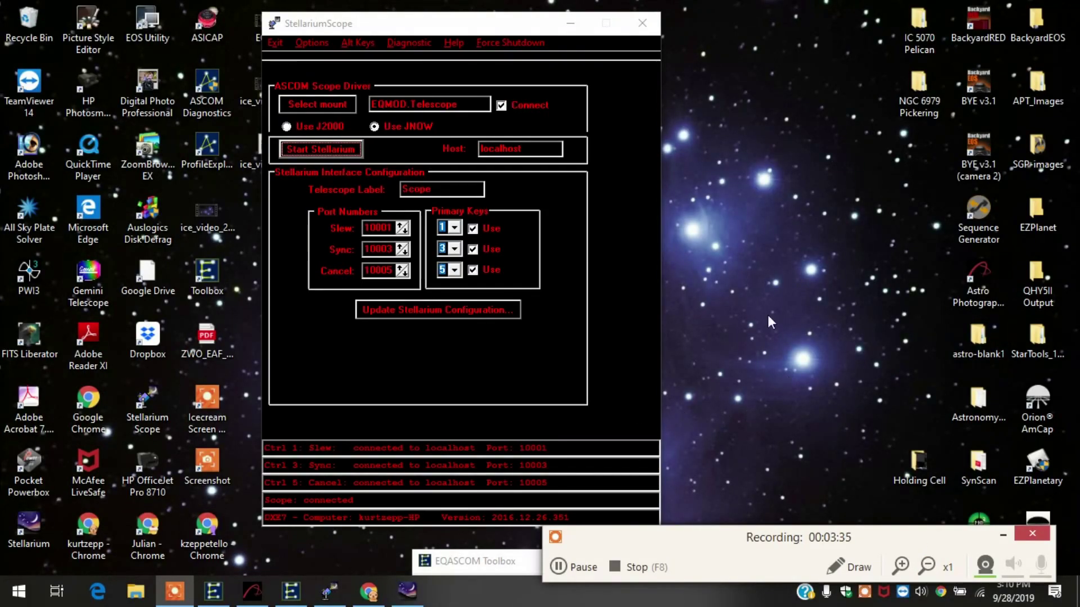
Connect APT to the scope, showing RA 12:54:55 and Dec 55:51:05, then return to Stellarium
click(258, 596)
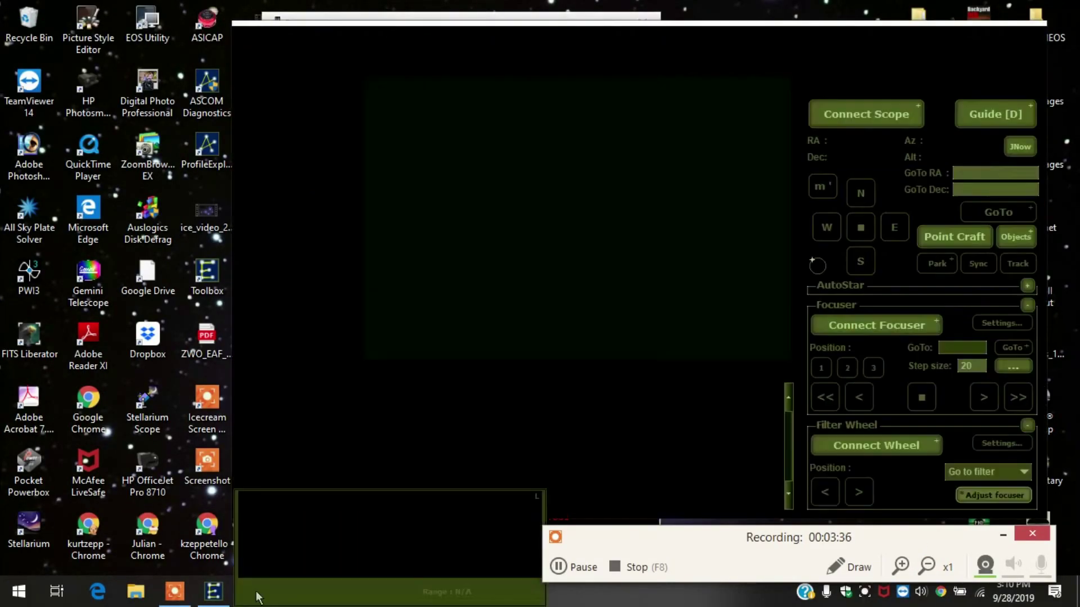
drag(653, 44, 545, 30)
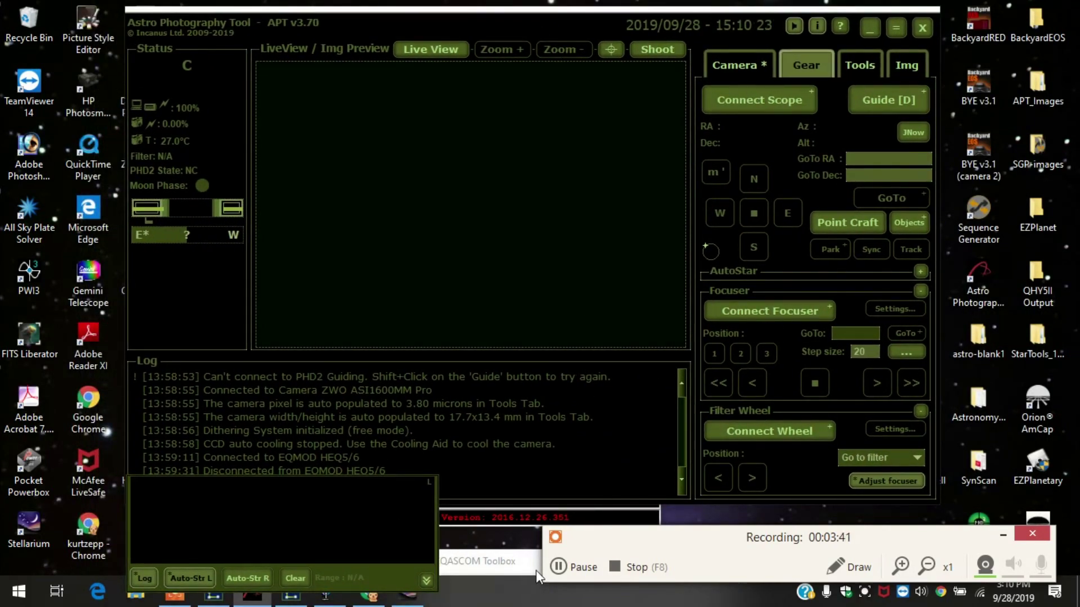
click(754, 102)
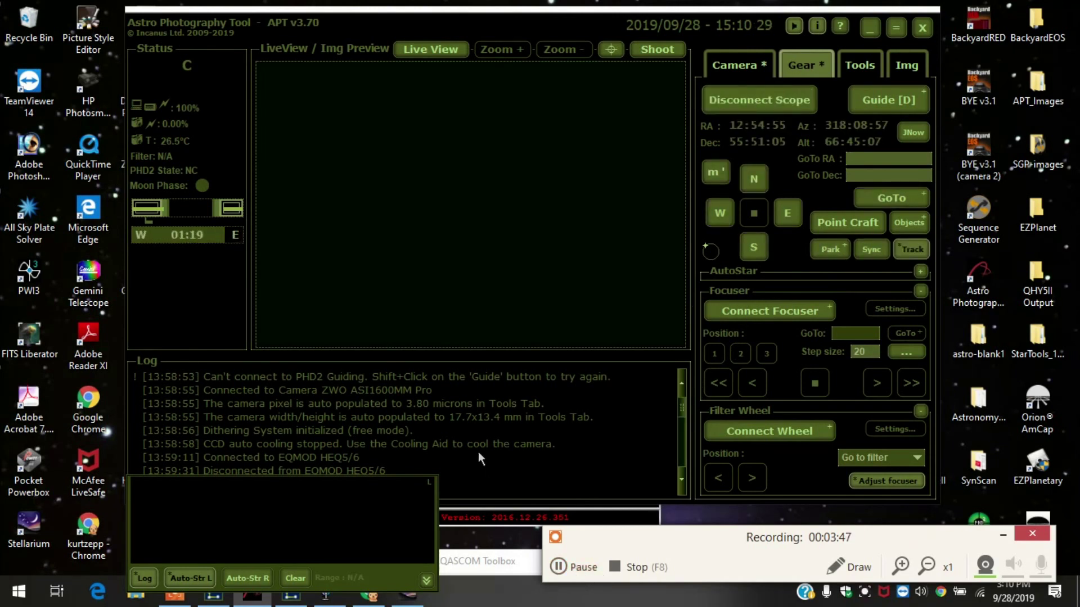
drag(332, 478, 383, 418)
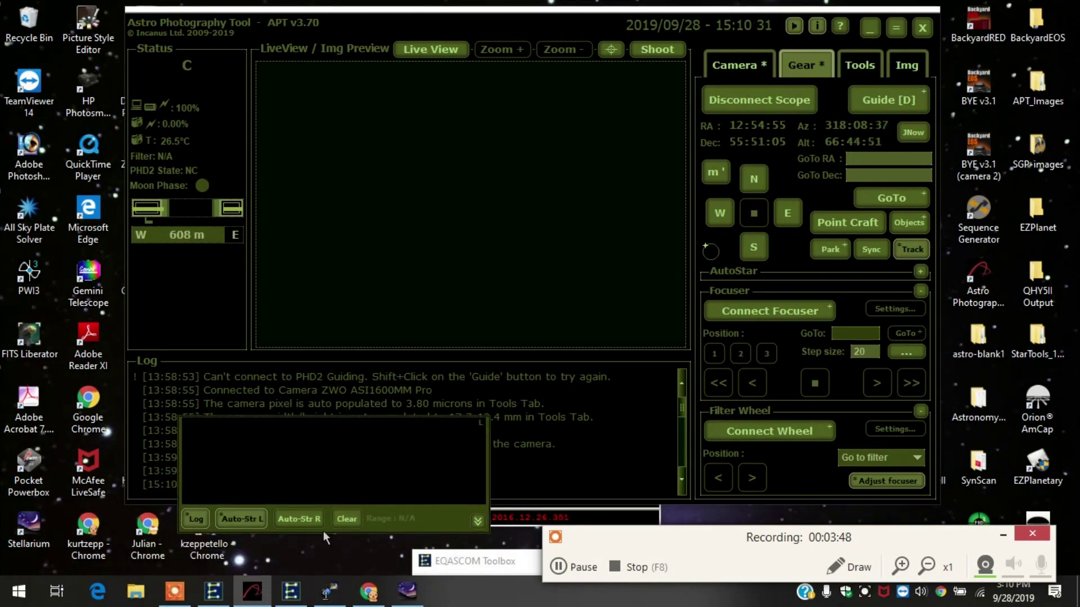
click(407, 590)
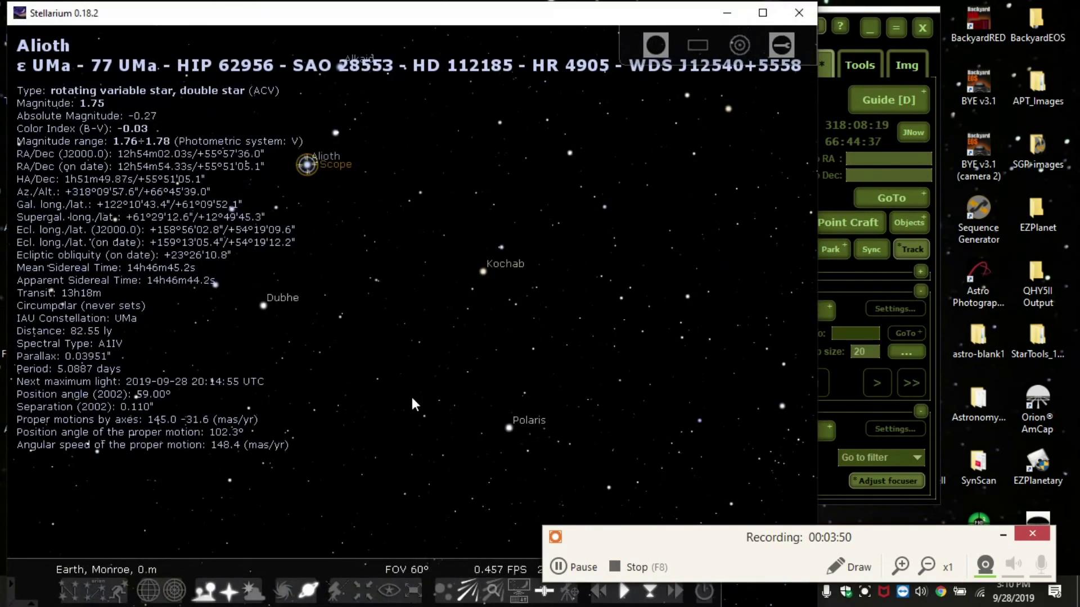
click(725, 13)
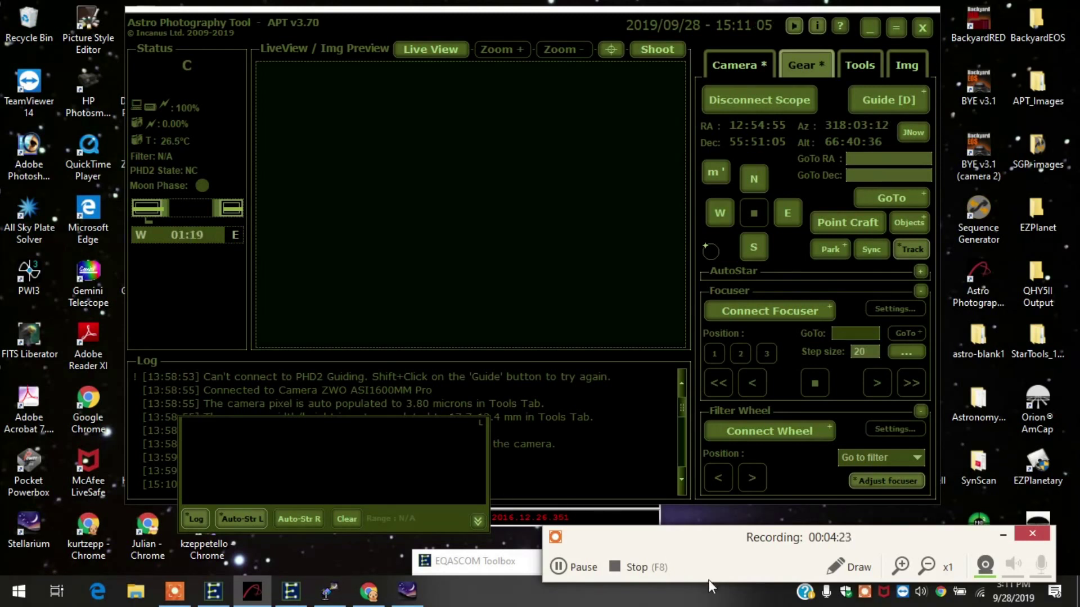
click(559, 566)
click(560, 568)
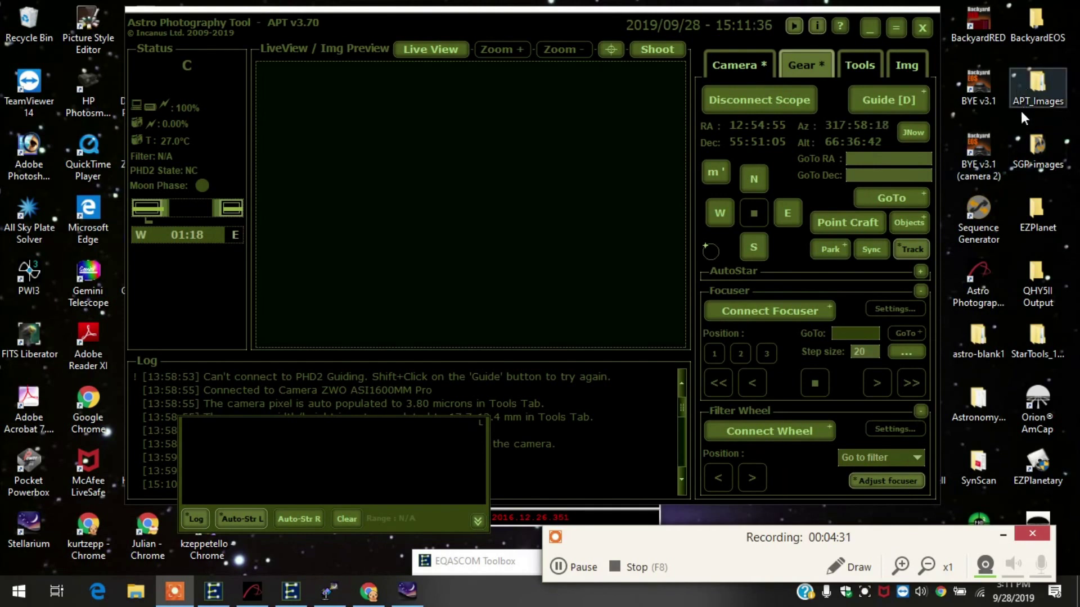
drag(731, 27, 743, 27)
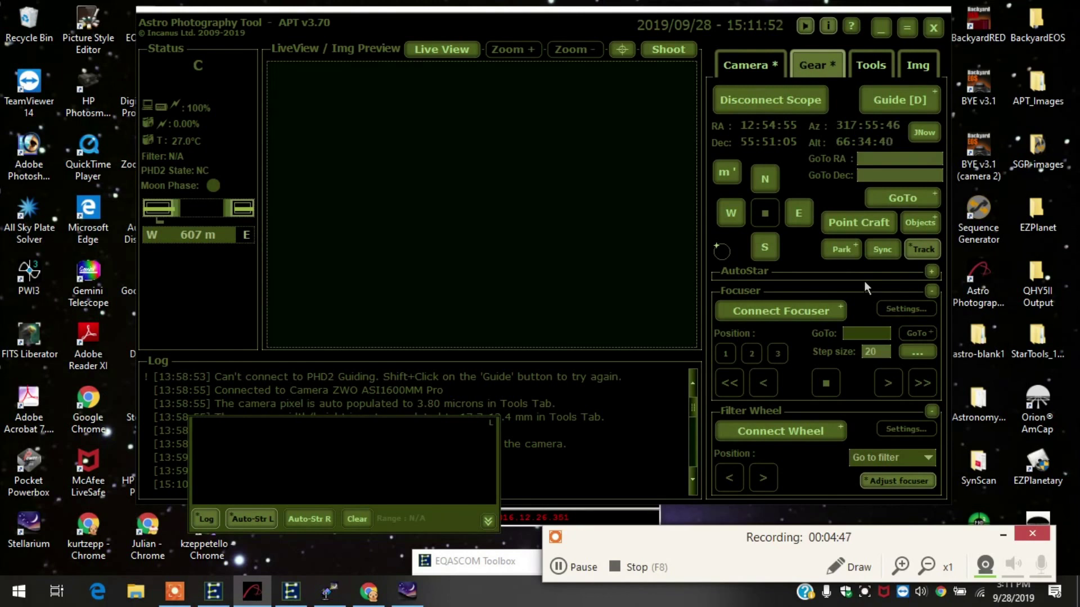
Park the telescope from APT's Gear tab, confirming with Yes
click(846, 249)
click(725, 309)
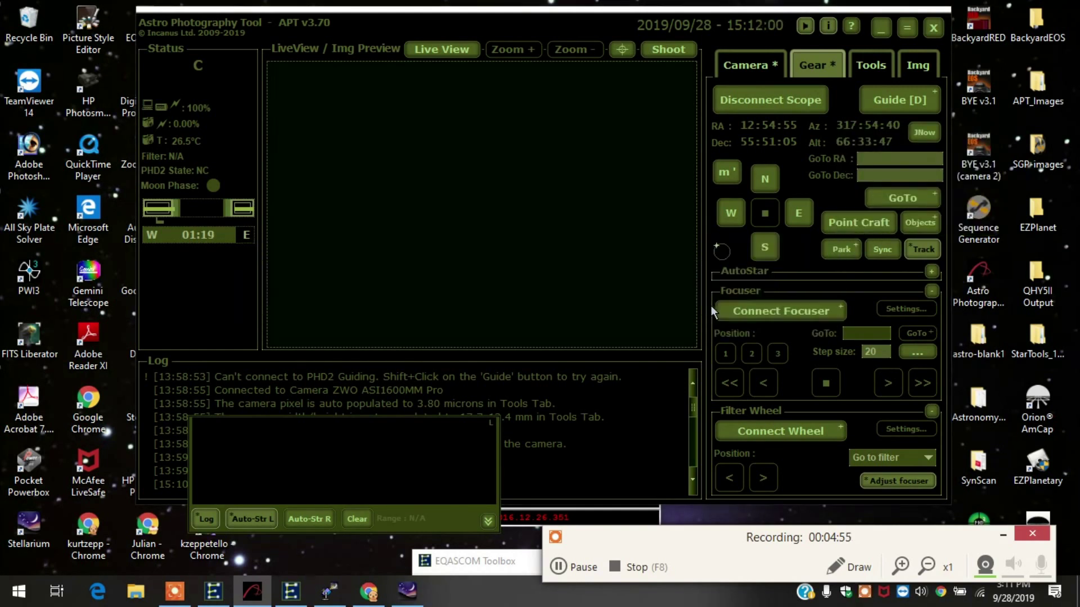